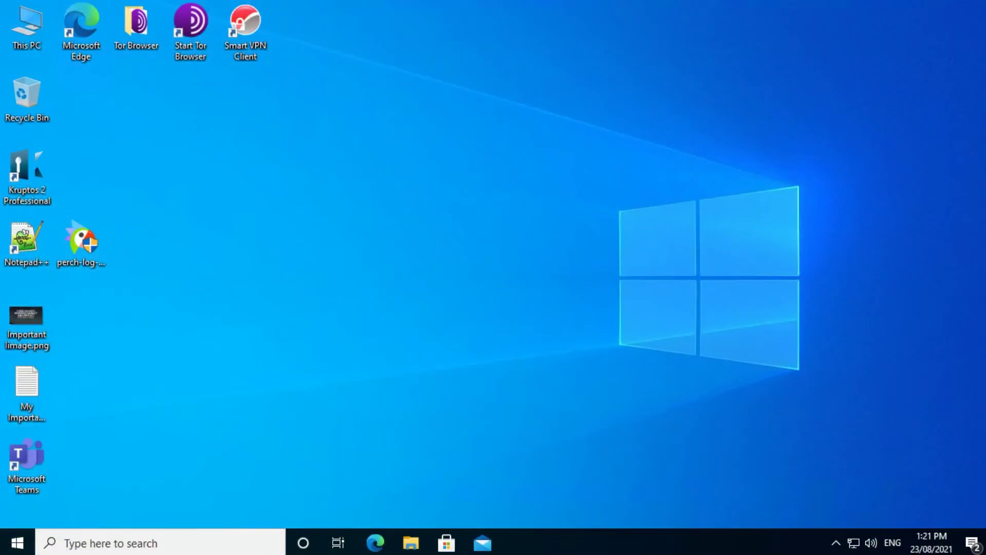
# Open This PC from the desktop icon to list the computer's drives
pyautogui.doubleClick(27, 26)
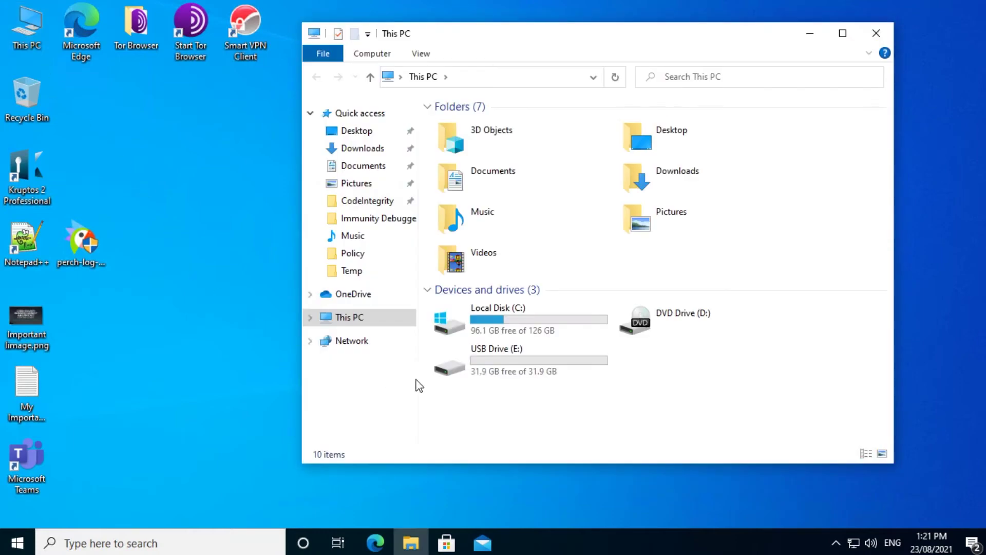
# Turn on BitLocker for Local Disk (C:) and save its recovery key file to USB Drive (E:)\BitLocker Key
pyautogui.rightClick(476, 325)
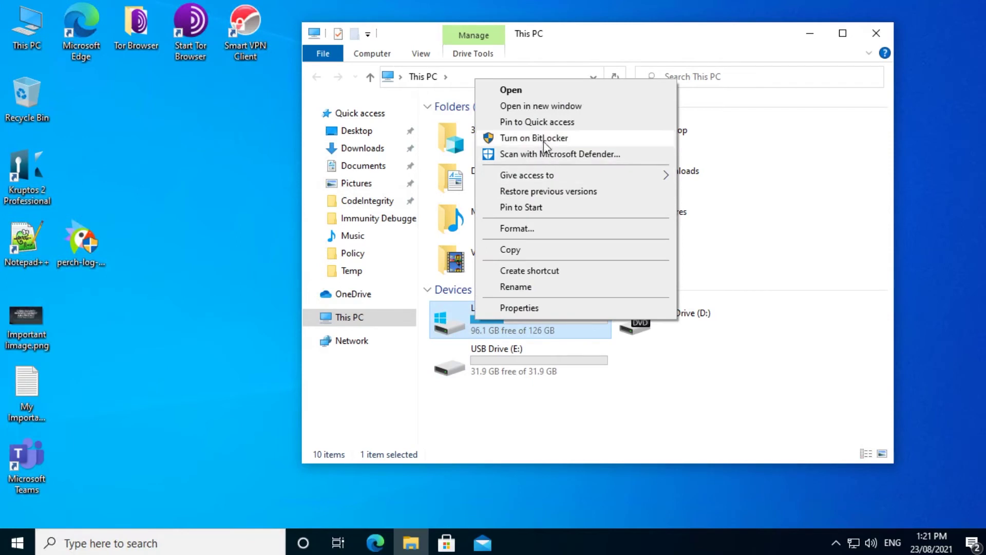
pyautogui.click(545, 139)
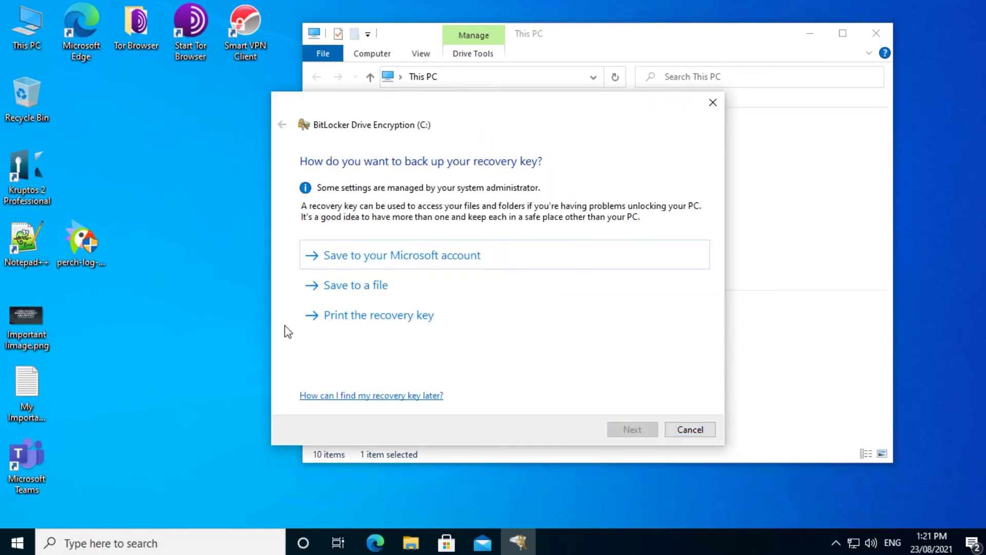
pyautogui.click(401, 293)
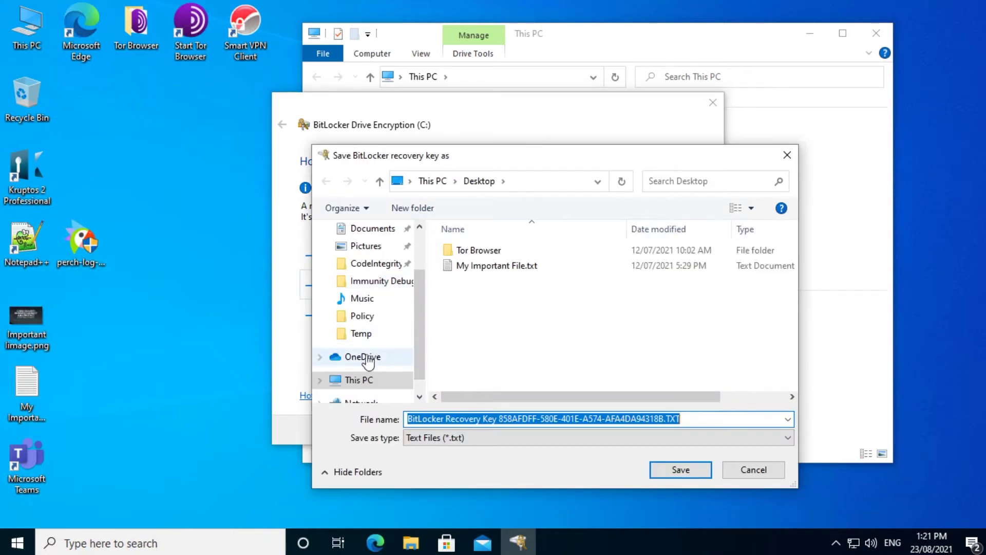
pyautogui.click(358, 381)
pyautogui.scroll(-5, 608, 334)
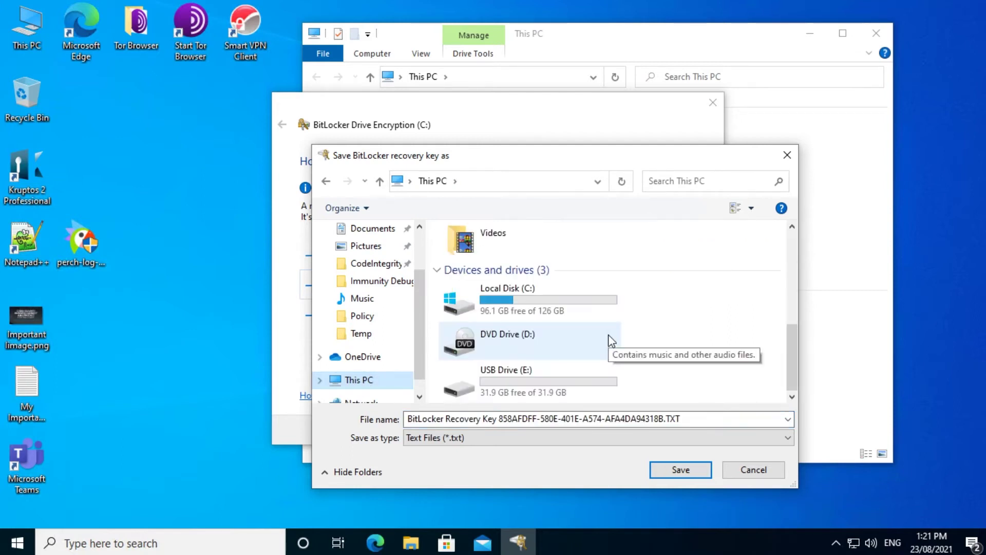
pyautogui.doubleClick(519, 390)
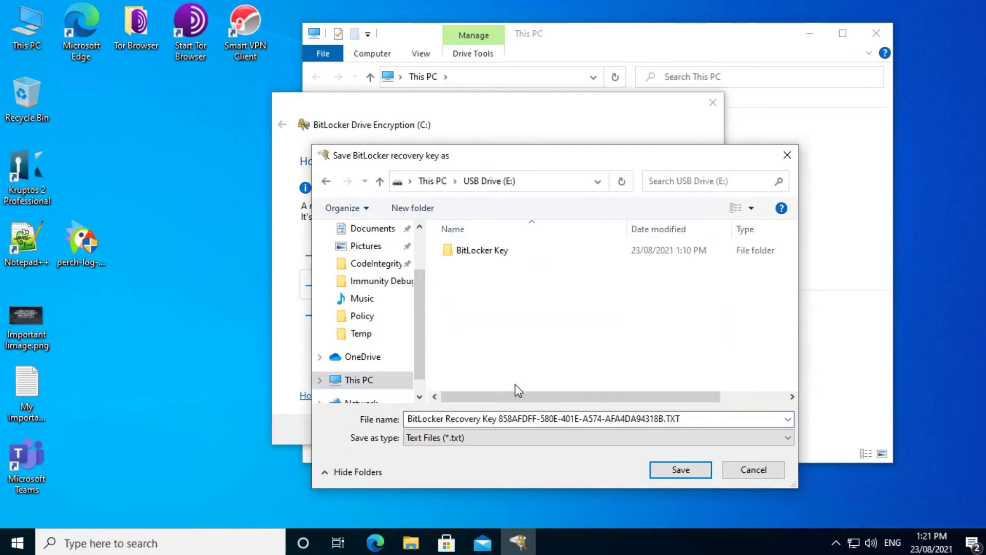
pyautogui.doubleClick(448, 252)
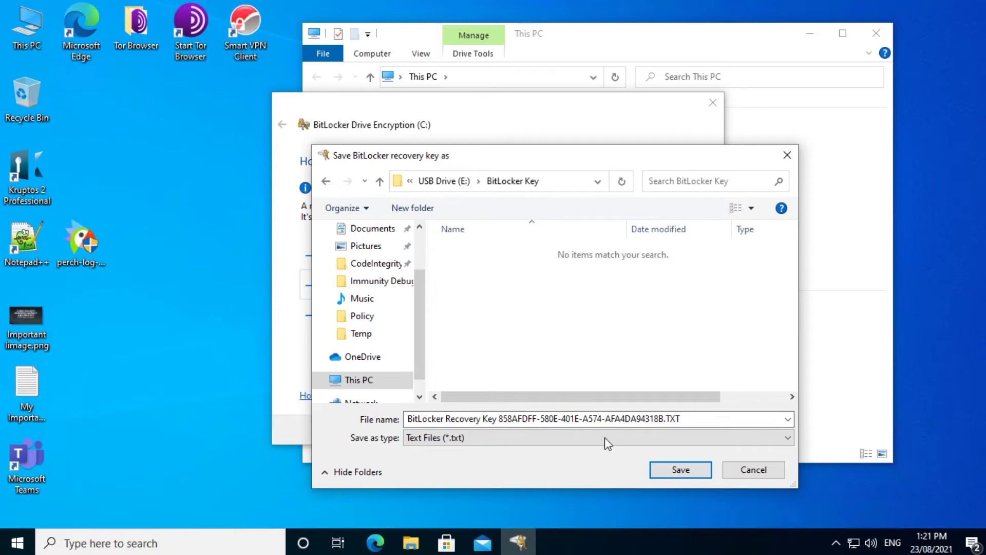
pyautogui.click(678, 469)
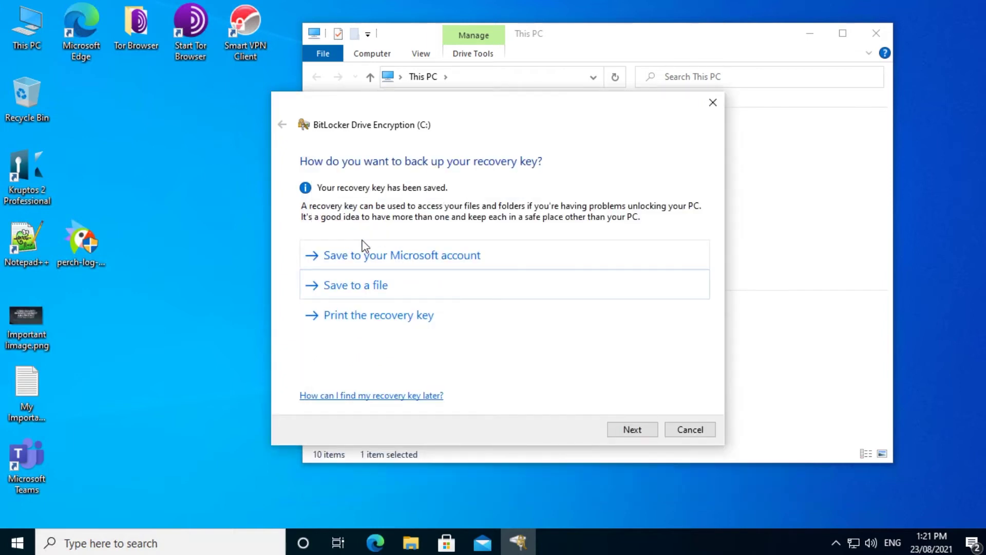
# Encrypt the entire C: drive with the new encryption mode and start encrypting
pyautogui.click(632, 431)
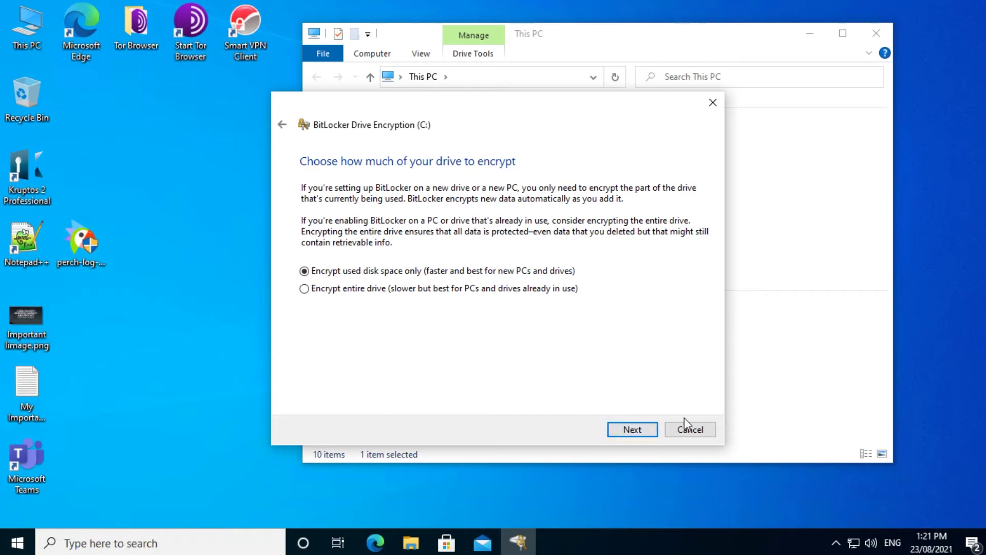
pyautogui.click(304, 289)
pyautogui.click(629, 431)
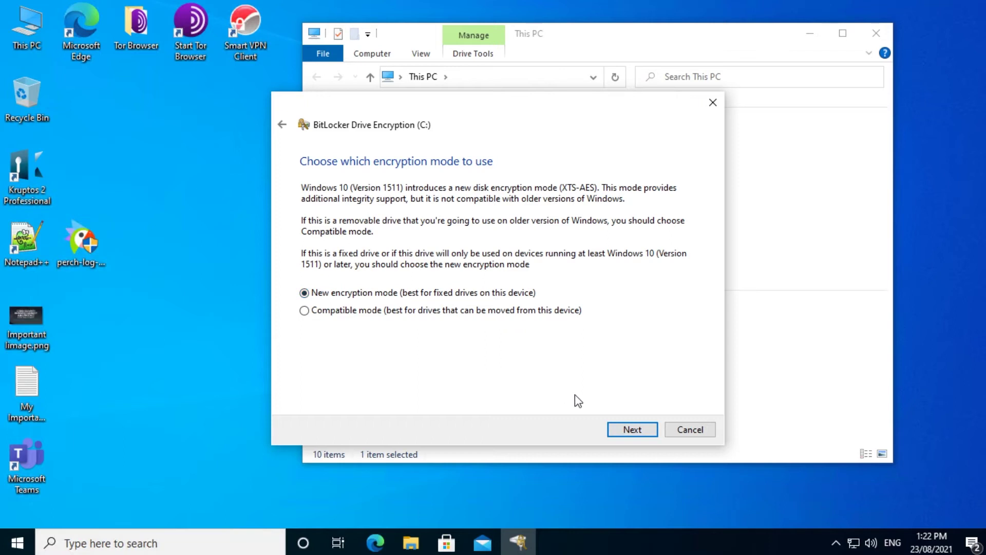
pyautogui.click(636, 432)
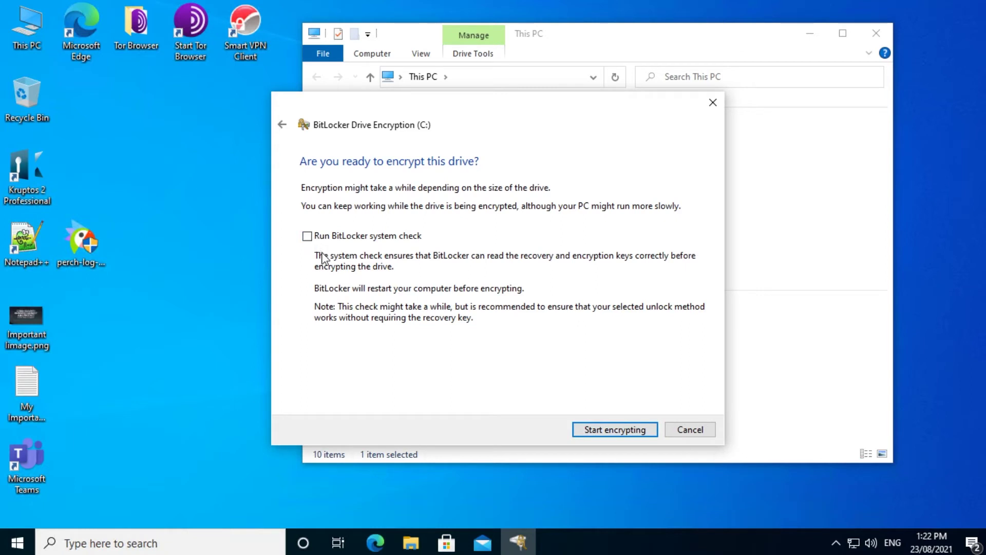
pyautogui.click(618, 433)
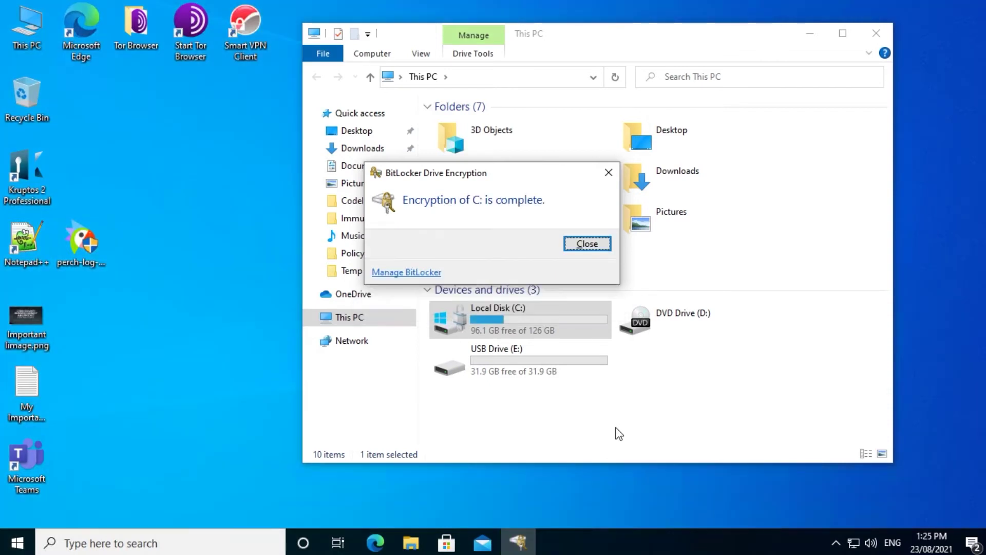
# Dismiss the C: encryption-complete message and briefly open Manage BitLocker for drive C:
pyautogui.click(588, 246)
pyautogui.rightClick(461, 319)
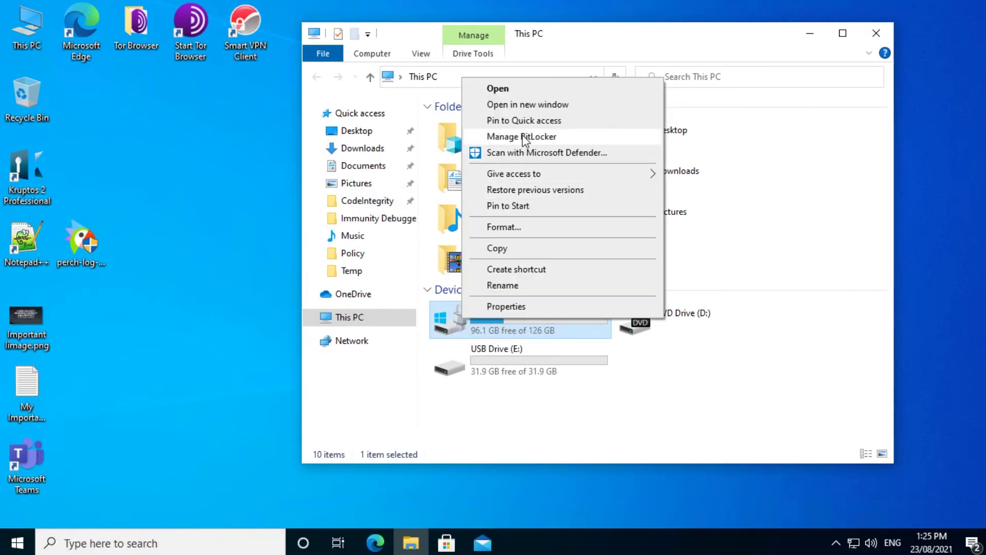
pyautogui.click(524, 138)
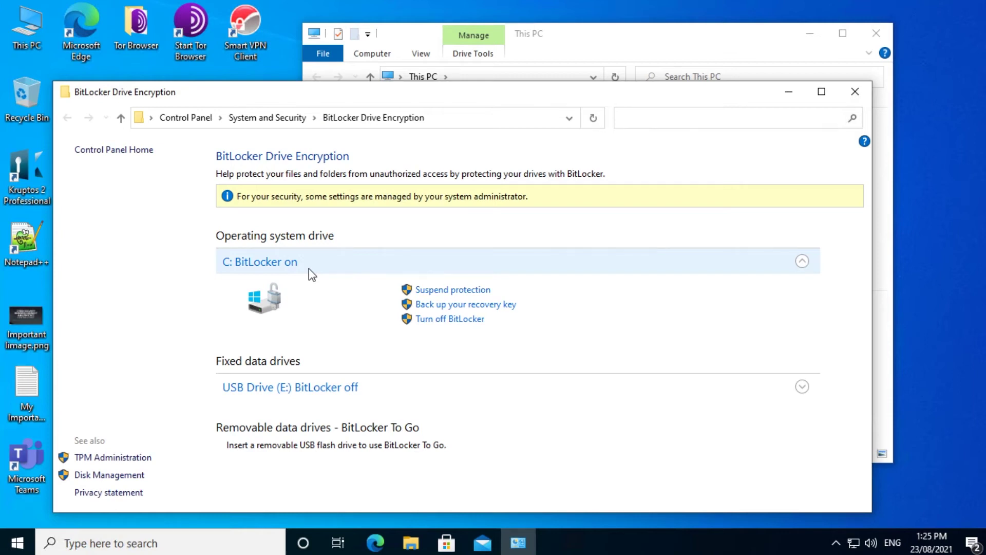
pyautogui.click(855, 92)
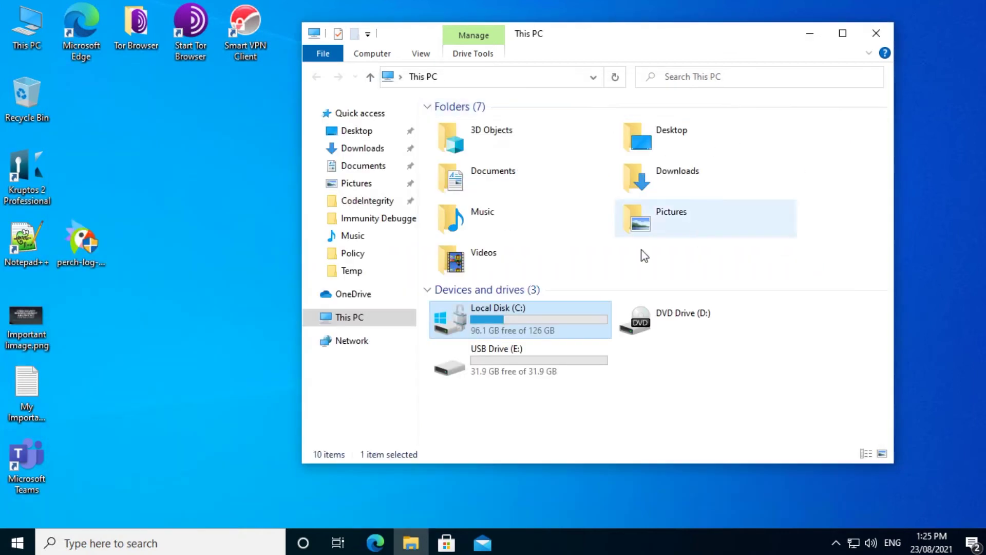
# Reopen Manage BitLocker, start turning off BitLocker on C:, then cancel
pyautogui.rightClick(461, 318)
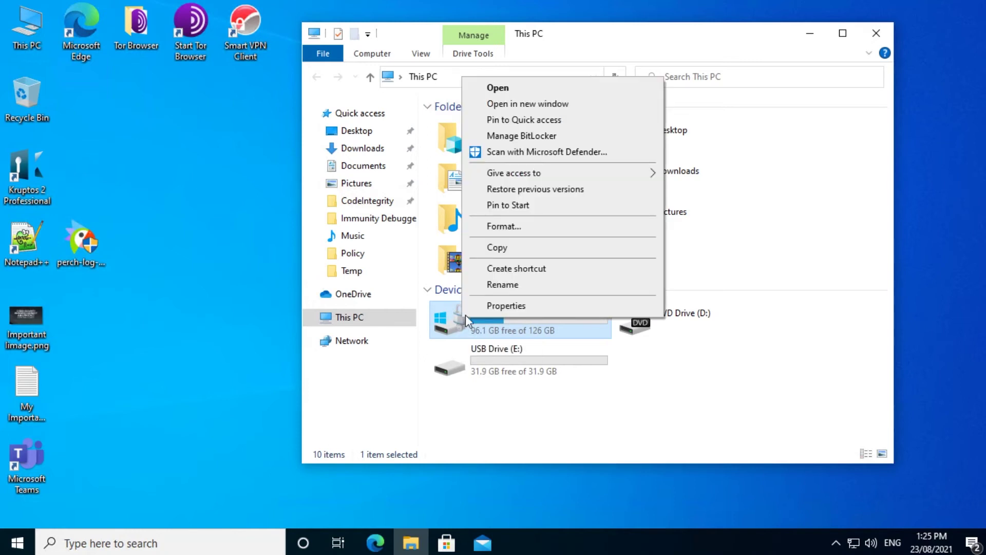
pyautogui.click(514, 136)
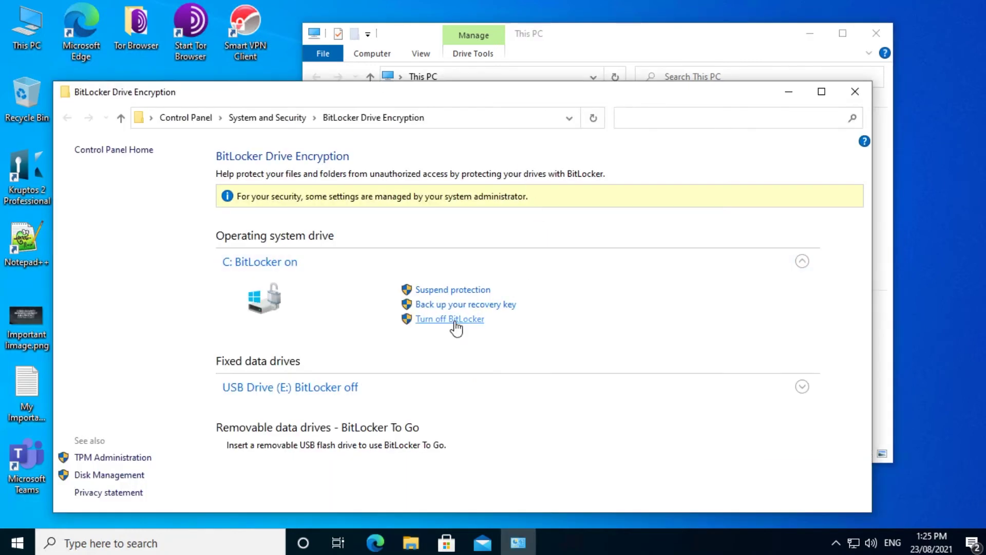
pyautogui.click(455, 320)
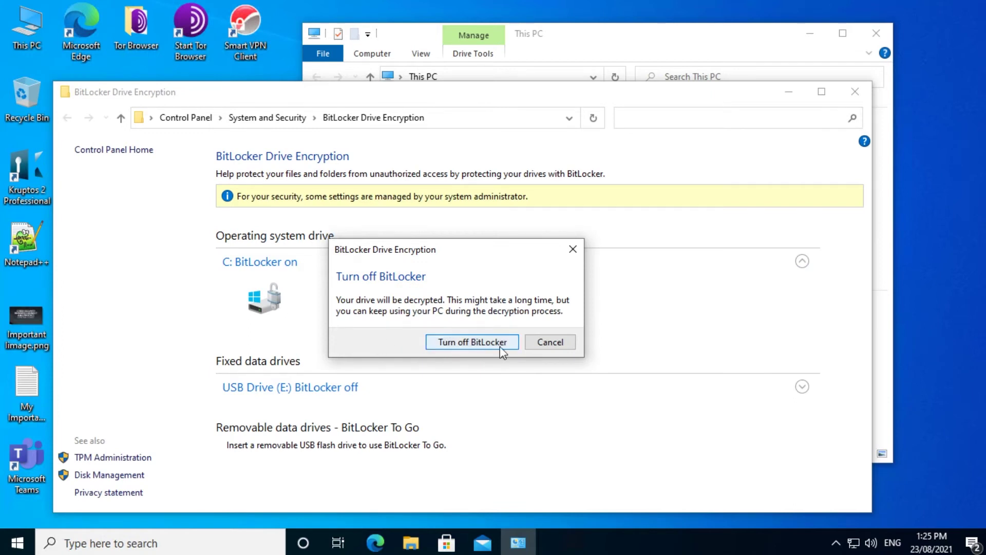
pyautogui.click(547, 346)
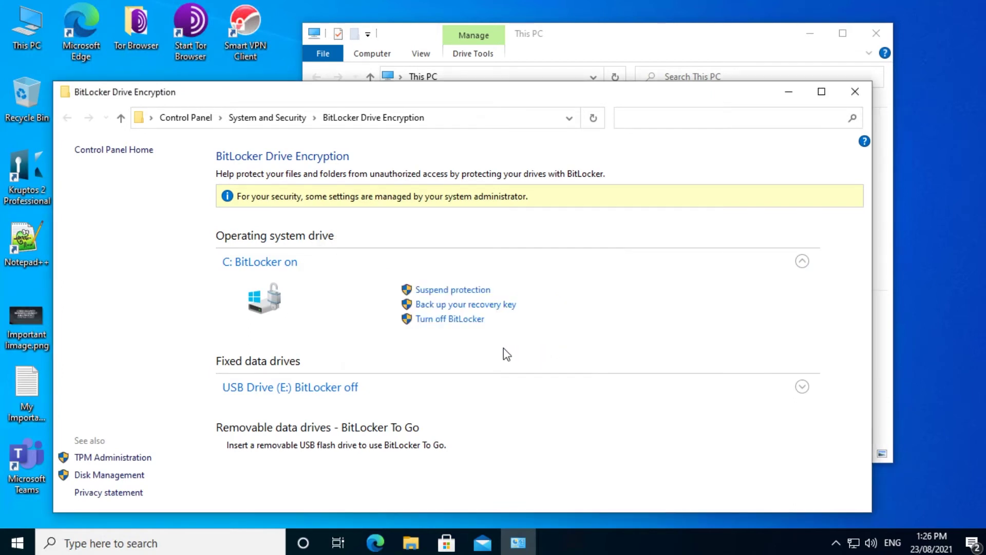
pyautogui.click(469, 289)
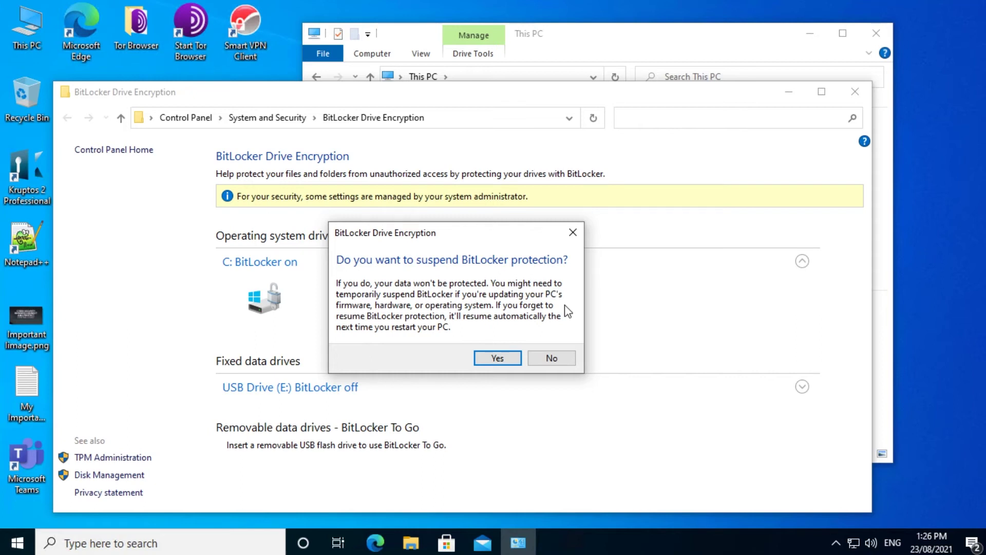
pyautogui.click(514, 357)
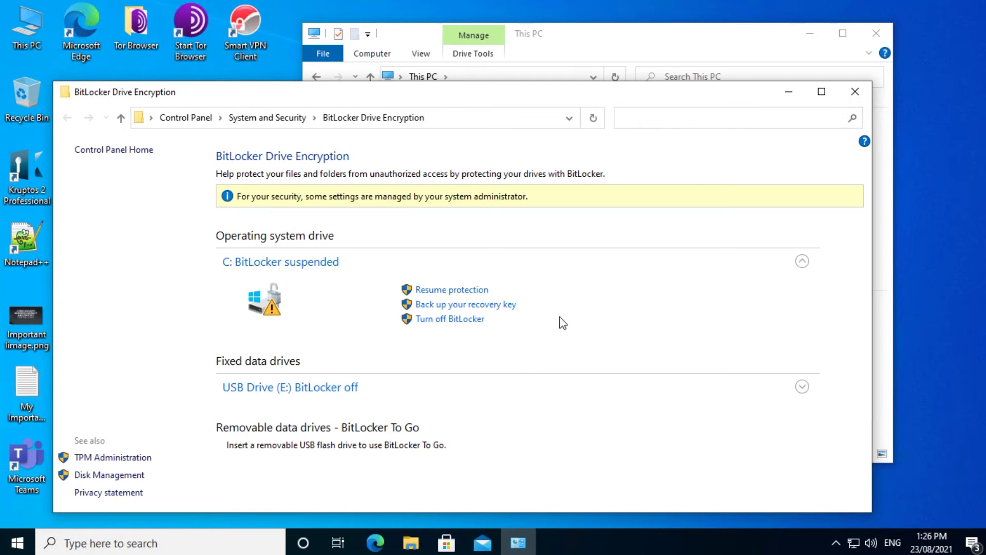
pyautogui.click(475, 291)
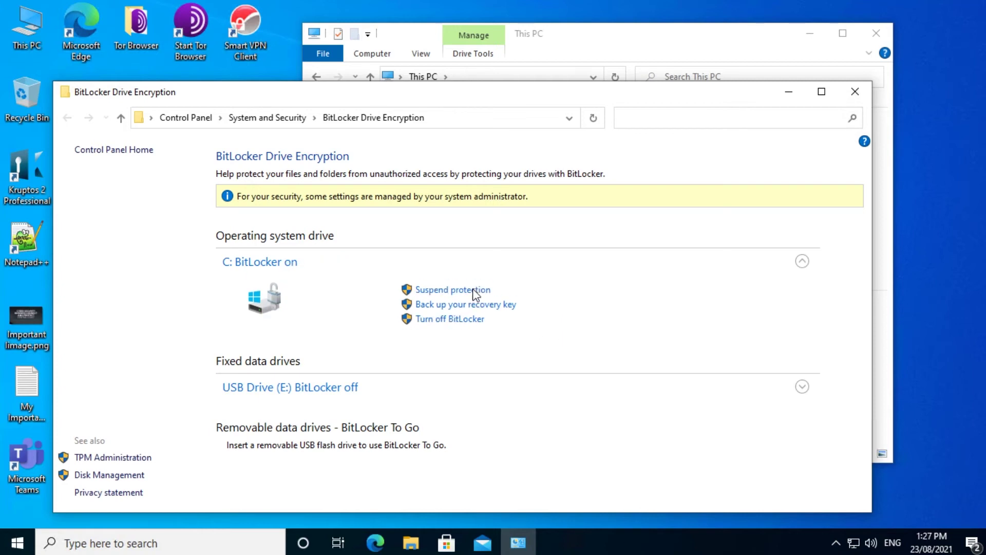
# Turn off BitLocker on C:, let decryption finish, and close the BitLocker Control Panel window
pyautogui.click(463, 325)
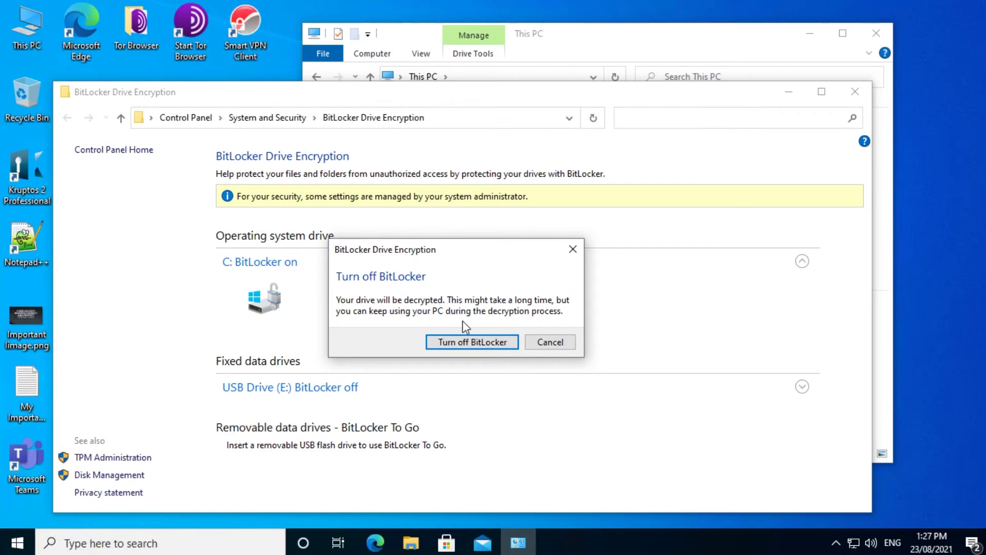
pyautogui.click(479, 343)
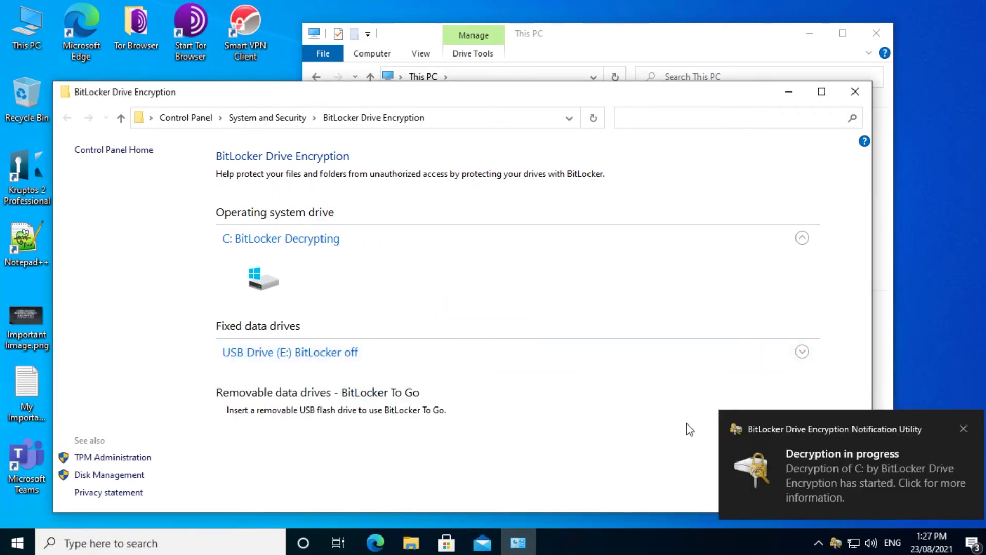
pyautogui.click(841, 475)
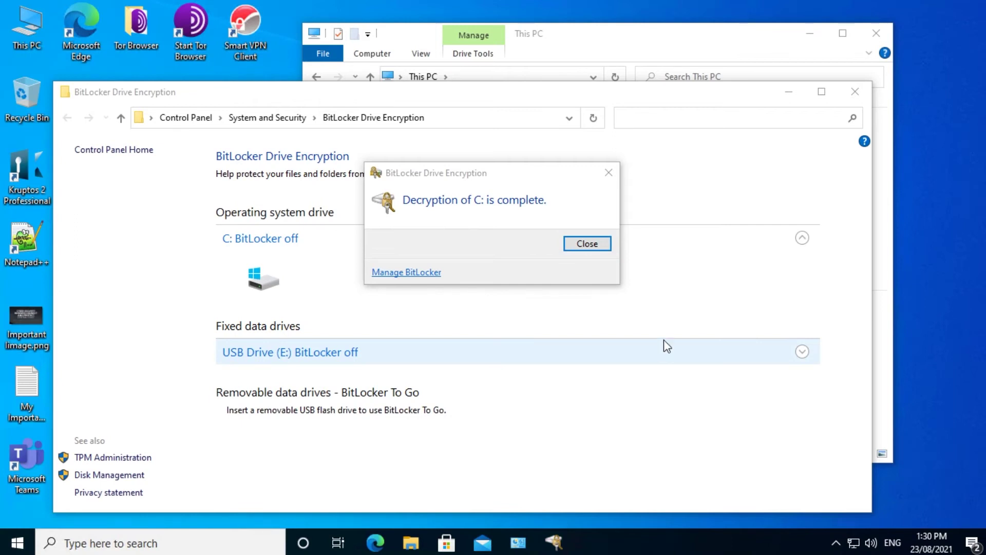
pyautogui.click(602, 245)
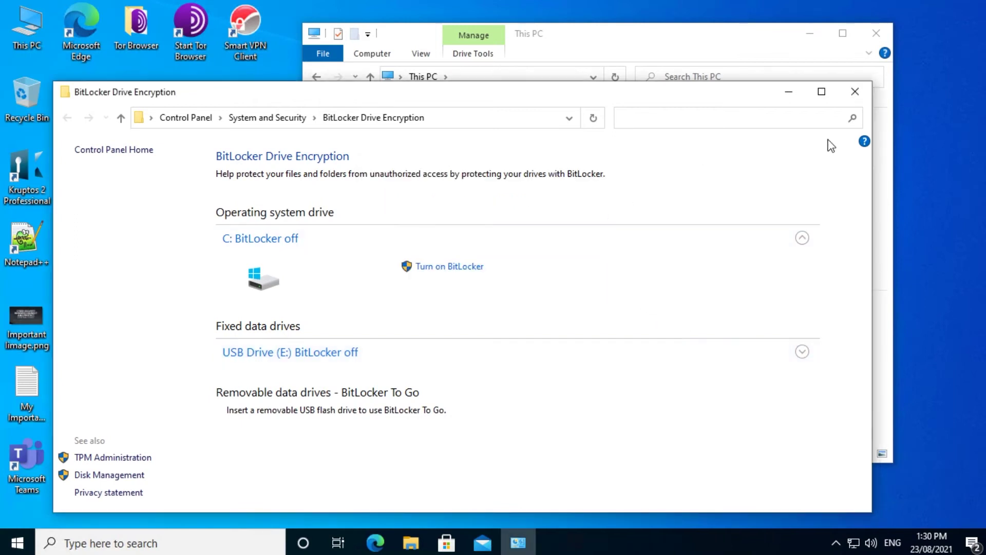
pyautogui.click(855, 93)
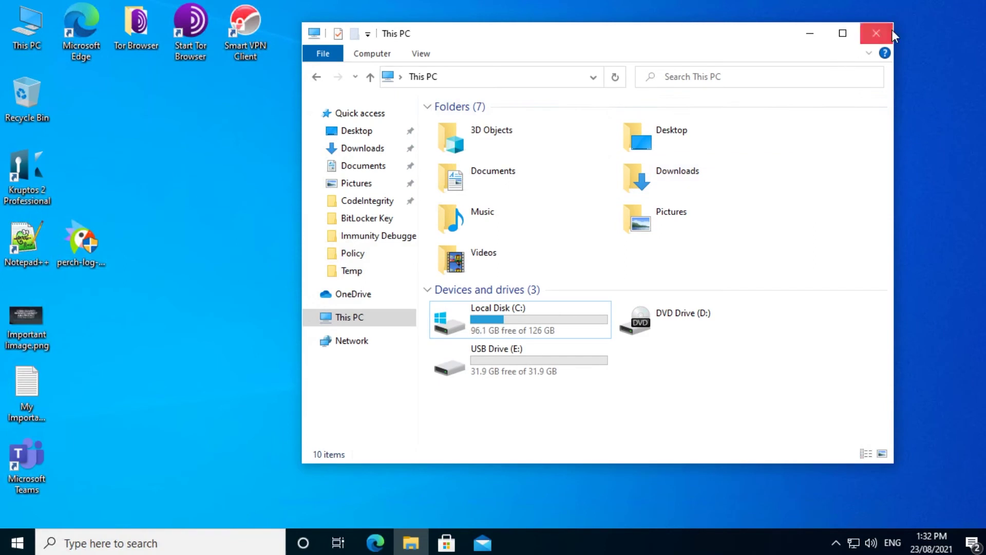
# Search 'bit' to reach Manage BitLocker, confirm the TPM is ready in TPM Administration, then reopen This PC
pyautogui.click(876, 33)
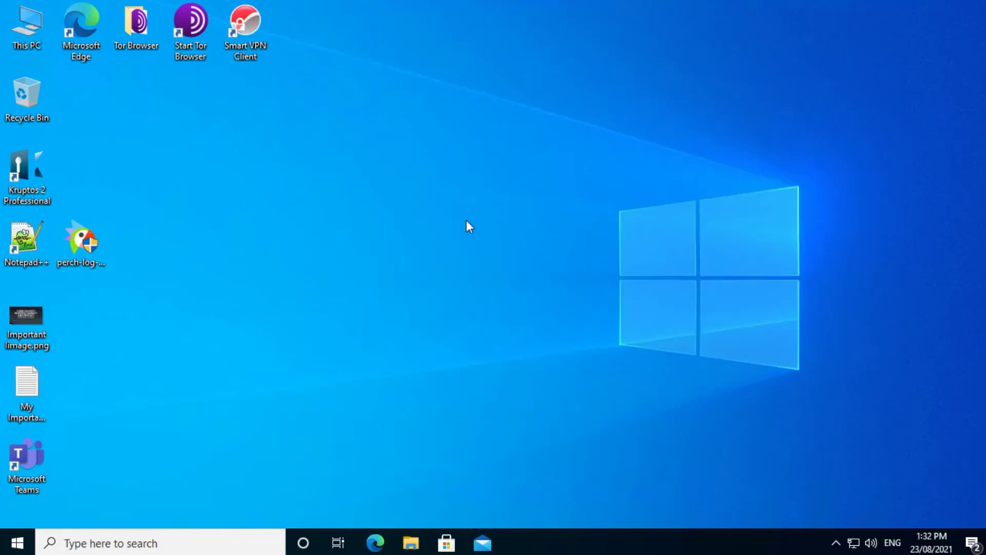
pyautogui.click(25, 549)
pyautogui.write('bit')
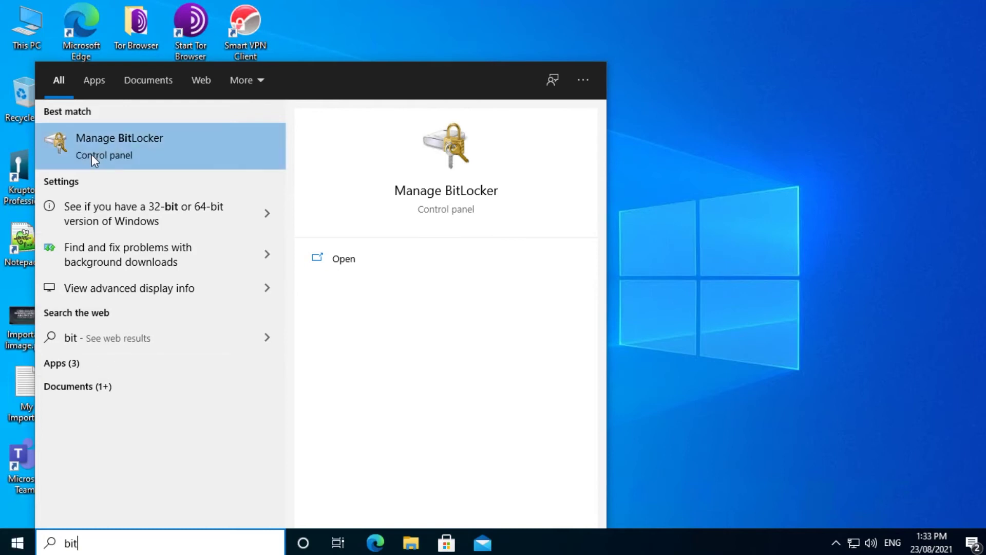
pyautogui.click(101, 144)
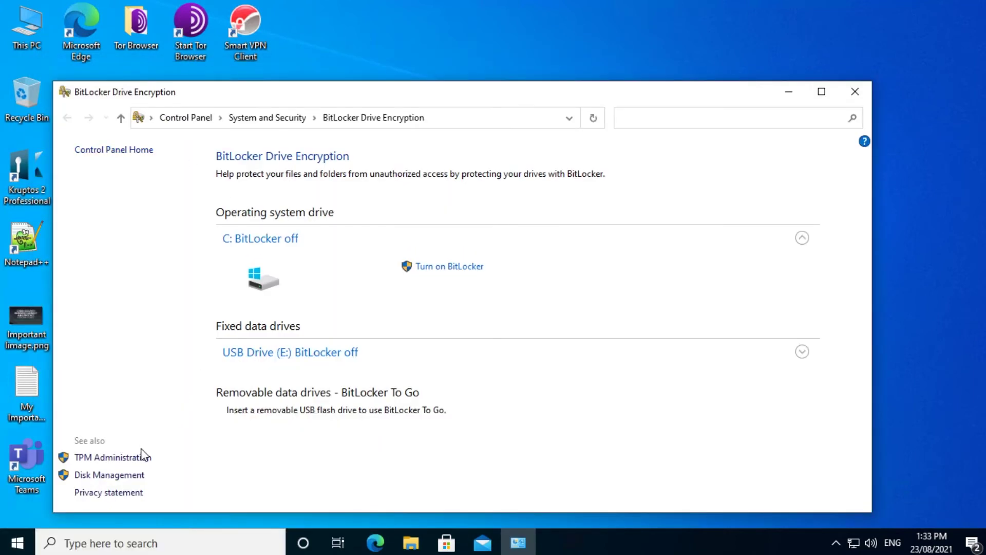
pyautogui.click(131, 458)
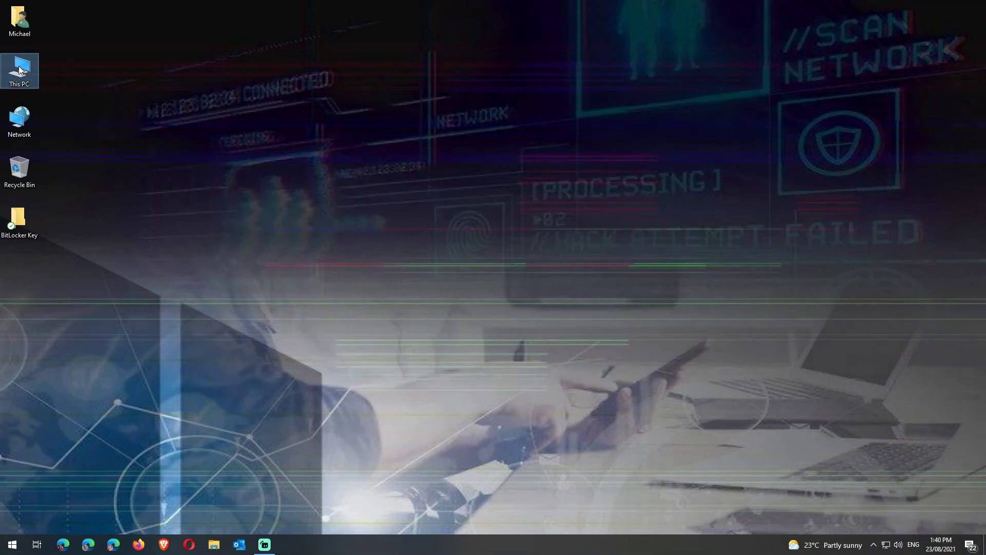
pyautogui.doubleClick(19, 69)
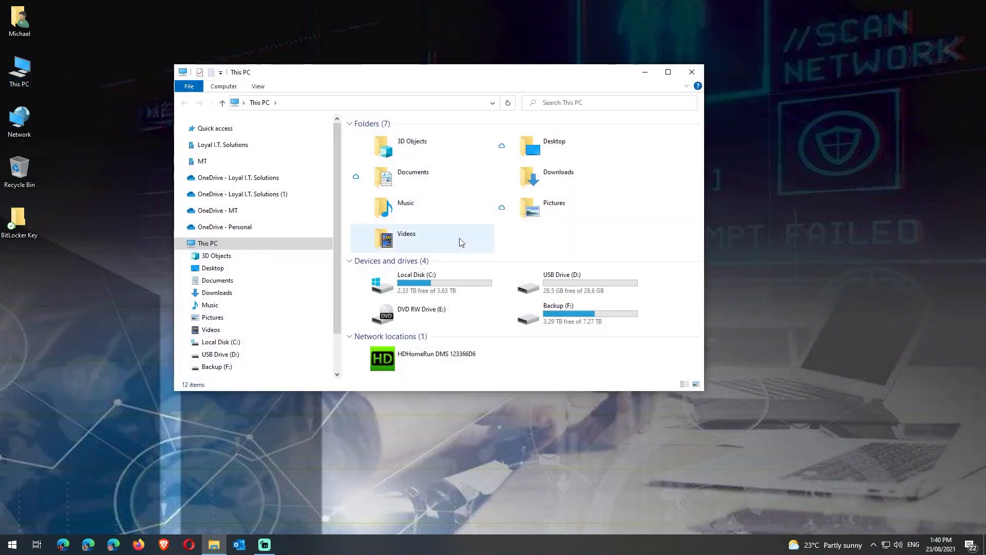
# Turn on BitLocker for USB Drive (D:) with password unlocking, entering the password twice
pyautogui.click(604, 290)
pyautogui.rightClick(604, 292)
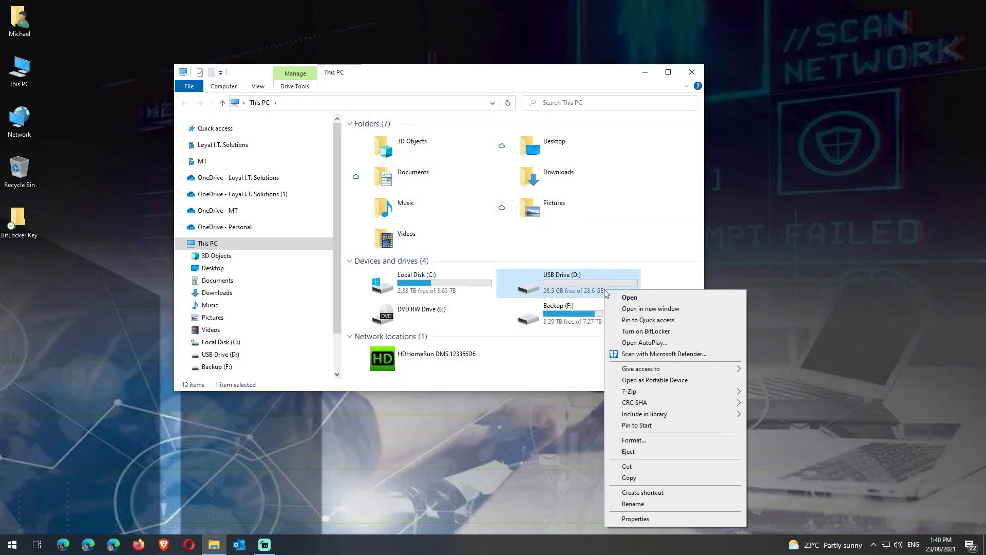
pyautogui.click(655, 331)
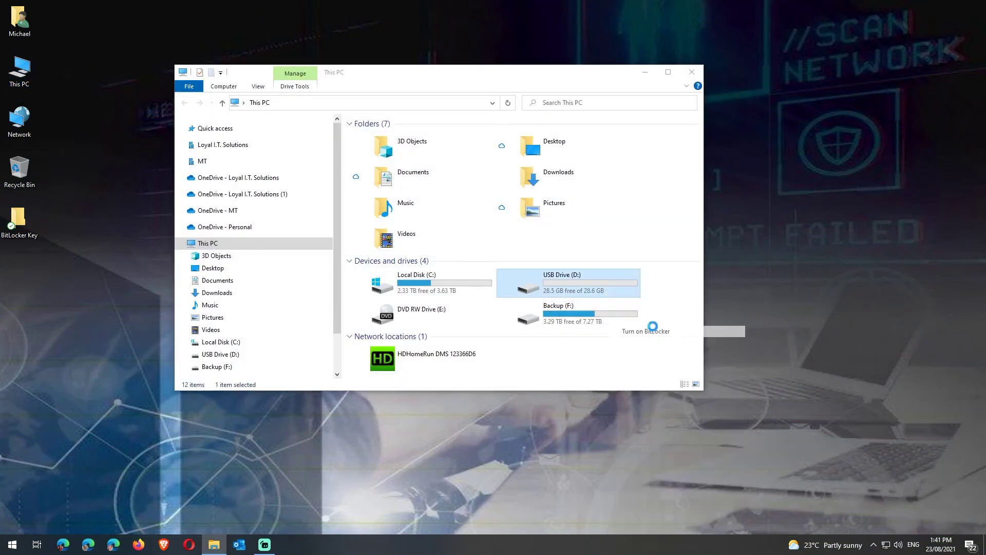
pyautogui.click(430, 216)
pyautogui.click(449, 244)
pyautogui.write('•••••••••')
pyautogui.click(507, 260)
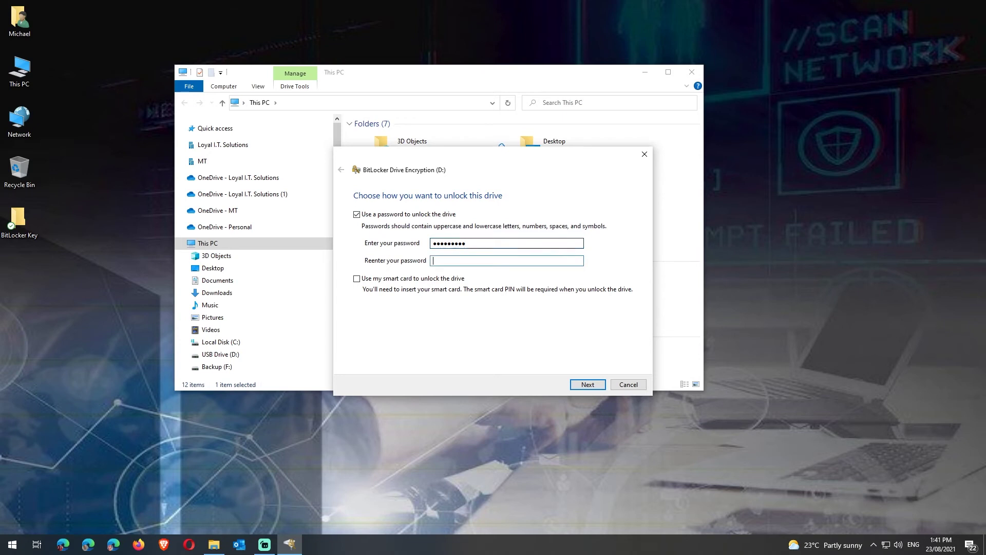
pyautogui.write('•••••••••')
# Save the D: recovery key as a file in the Desktop's BitLocker Key folder
pyautogui.click(587, 384)
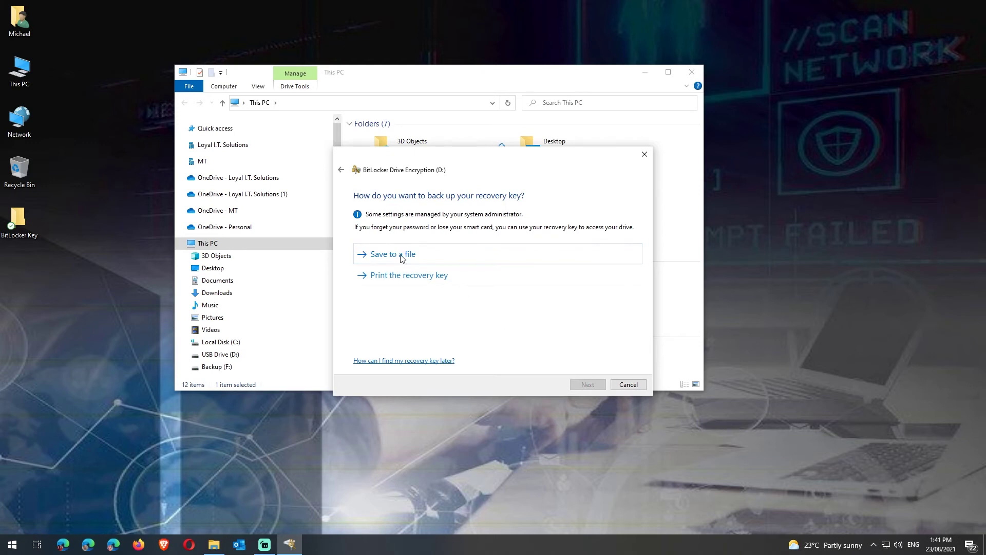
pyautogui.click(402, 257)
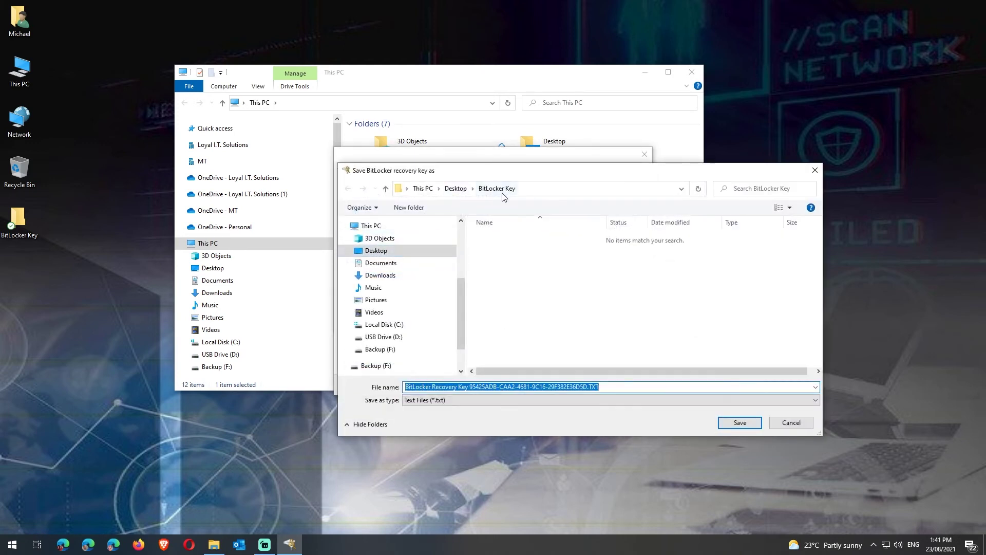
pyautogui.click(730, 422)
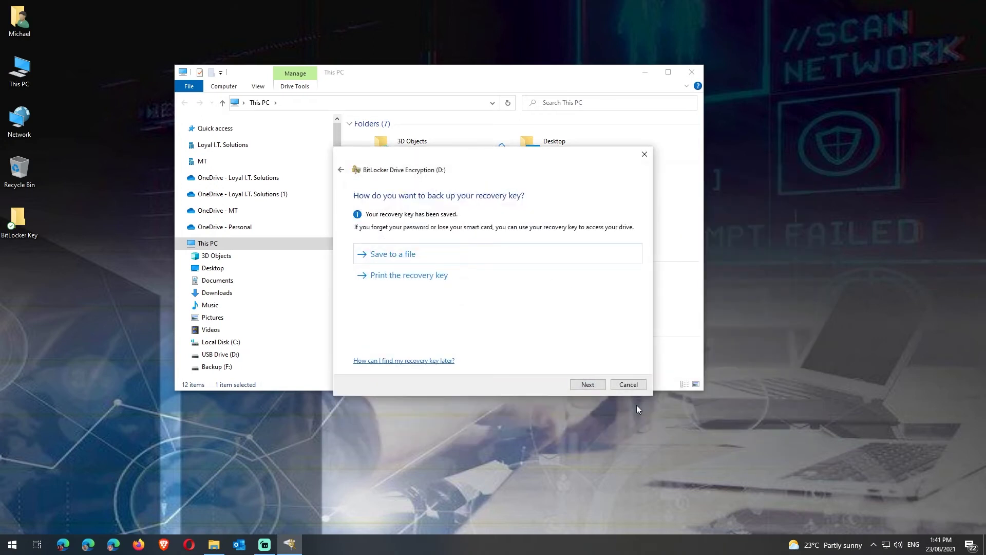
pyautogui.click(583, 386)
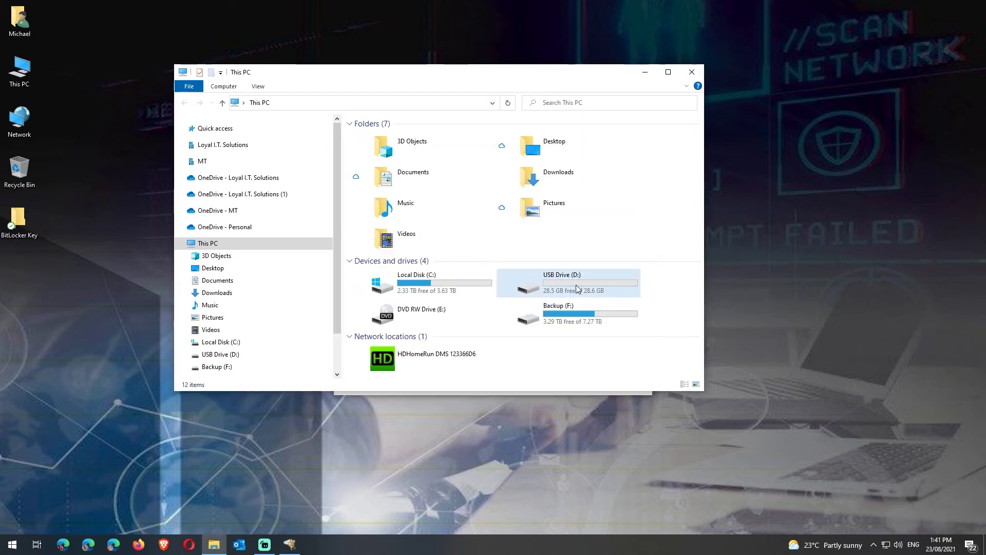
# Choose used-space-only encryption and the new encryption mode, then start encrypting drive D:
pyautogui.doubleClick(568, 280)
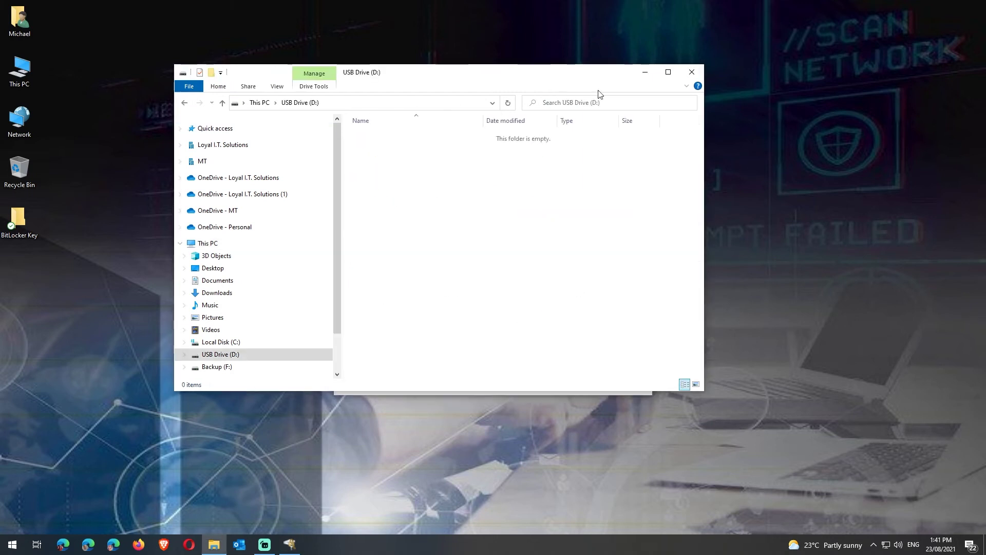
pyautogui.click(184, 103)
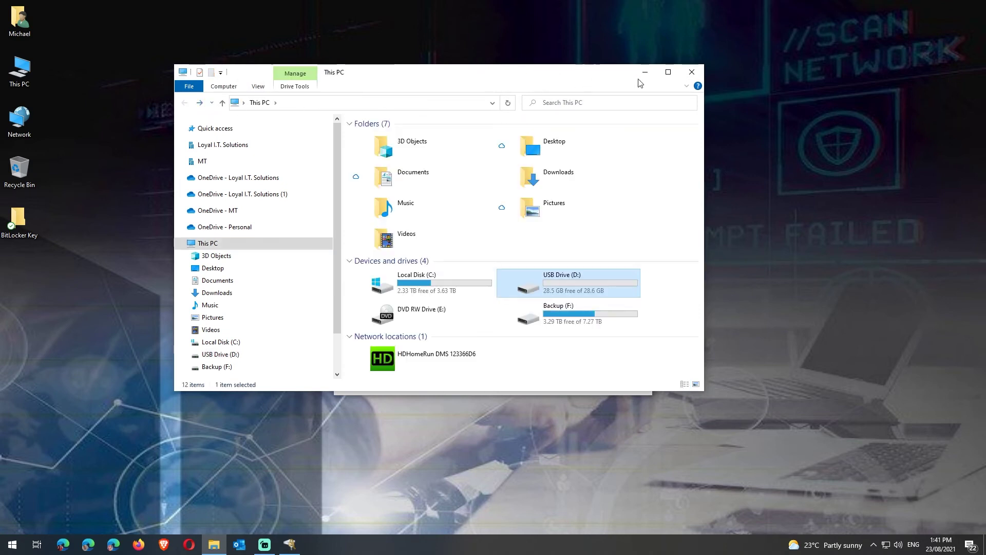
pyautogui.moveTo(590, 73); pyautogui.dragTo(663, 86)
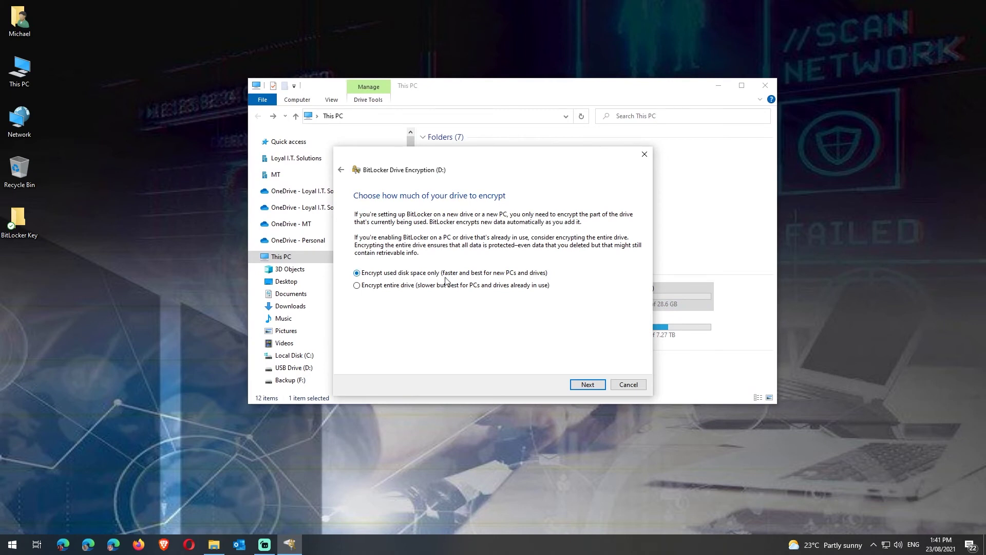
pyautogui.click(573, 385)
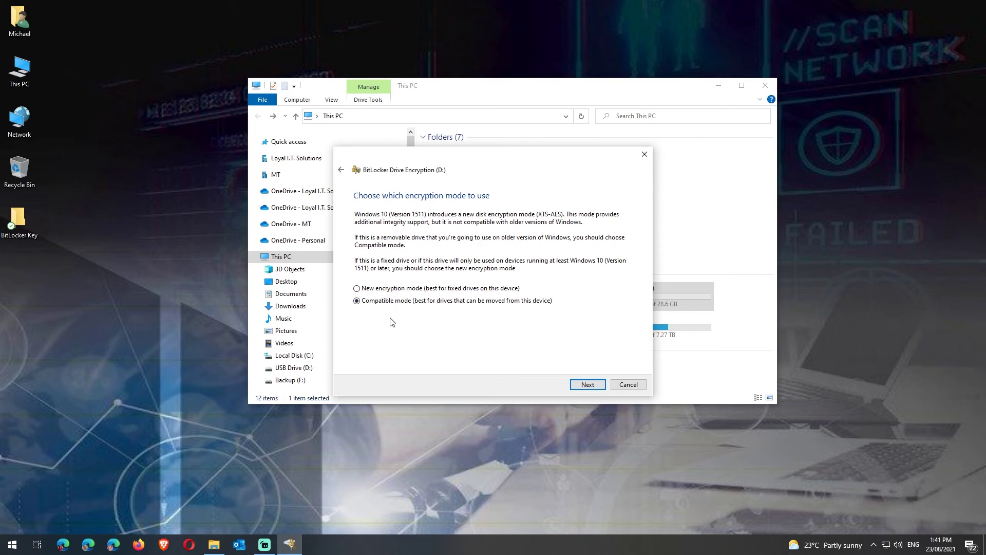
pyautogui.click(358, 289)
pyautogui.click(596, 385)
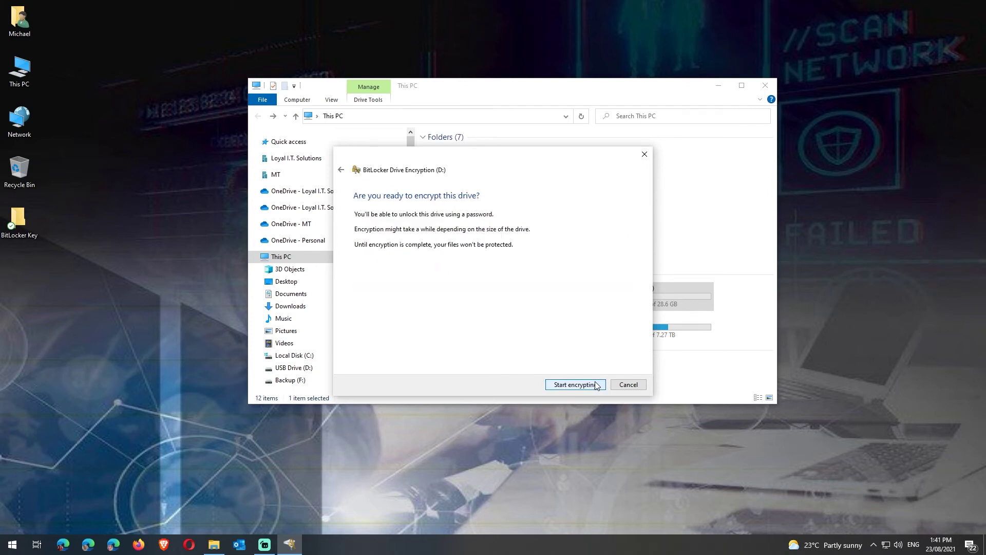
pyautogui.click(574, 385)
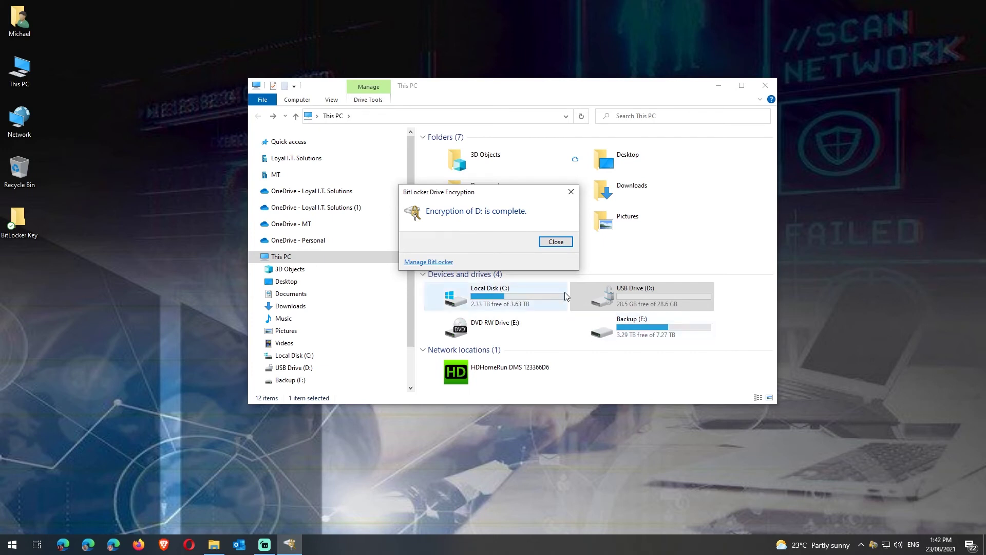
# Dismiss the D: encryption-complete message and select USB Drive (D:) in the moved This PC window
pyautogui.click(555, 243)
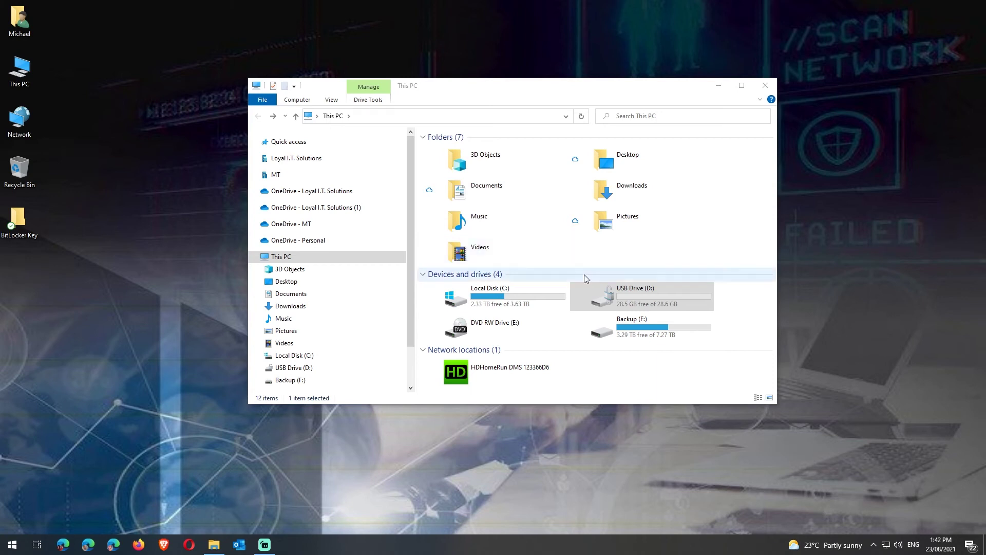
pyautogui.click(590, 292)
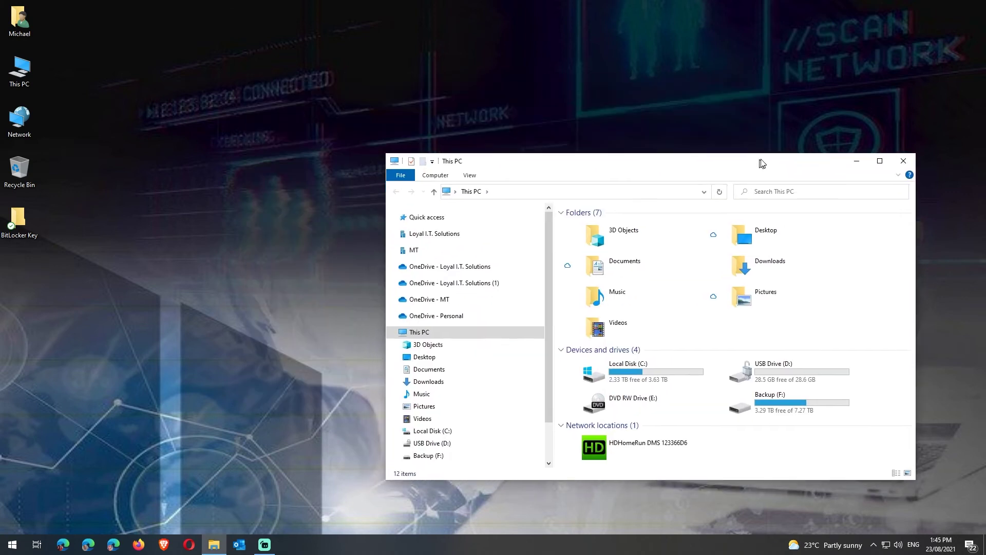
pyautogui.moveTo(759, 161); pyautogui.dragTo(803, 171)
pyautogui.click(821, 380)
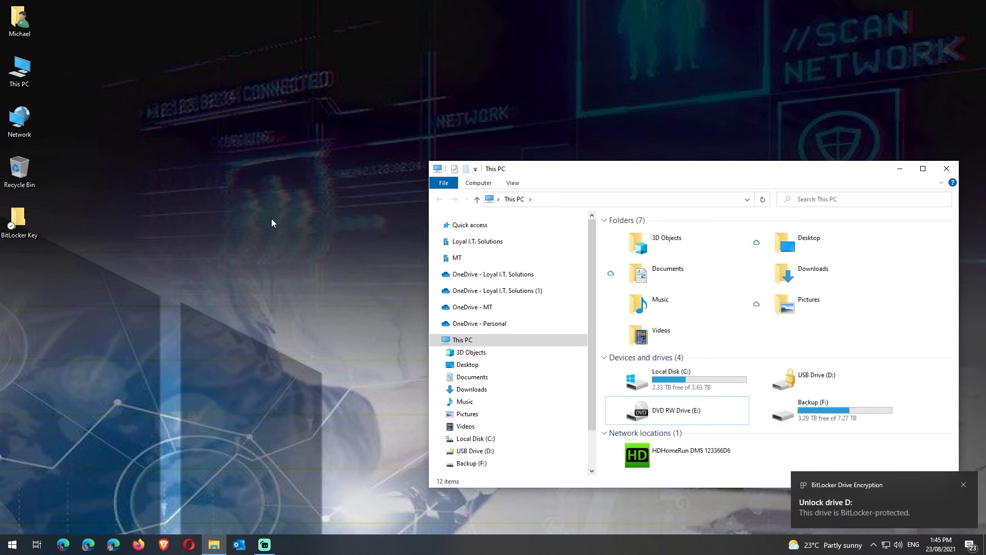
# Unlock USB Drive (D:) by entering its BitLocker password
pyautogui.click(802, 388)
pyautogui.doubleClick(801, 386)
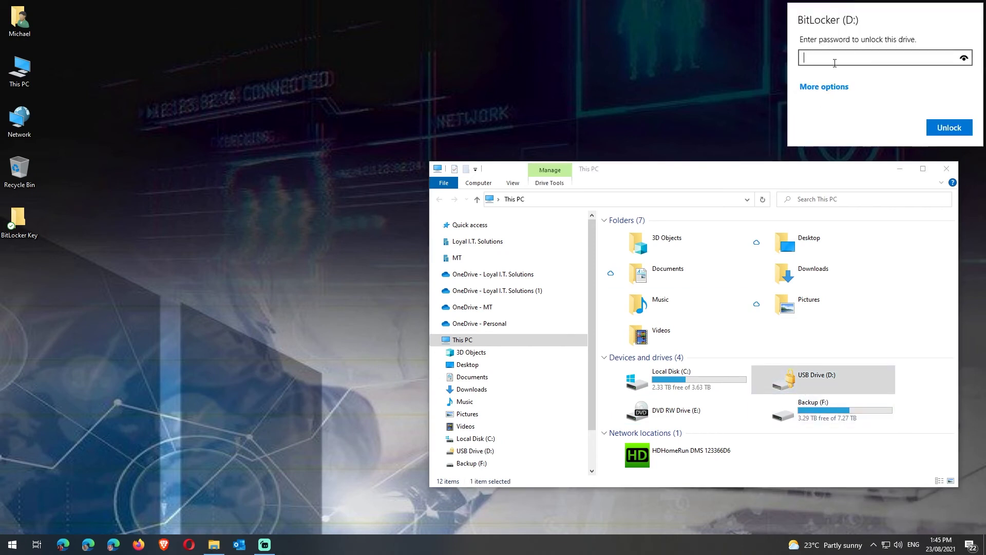
pyautogui.write('•••••••••')
pyautogui.press('Return')
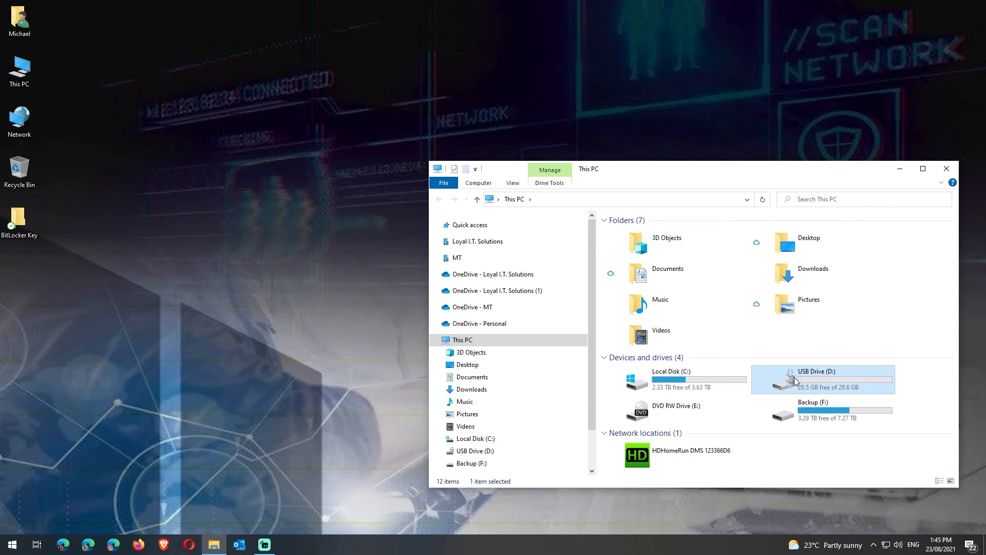
# Copy the desktop BitLocker Key folder into USB Drive (D:) and return to This PC
pyautogui.doubleClick(814, 379)
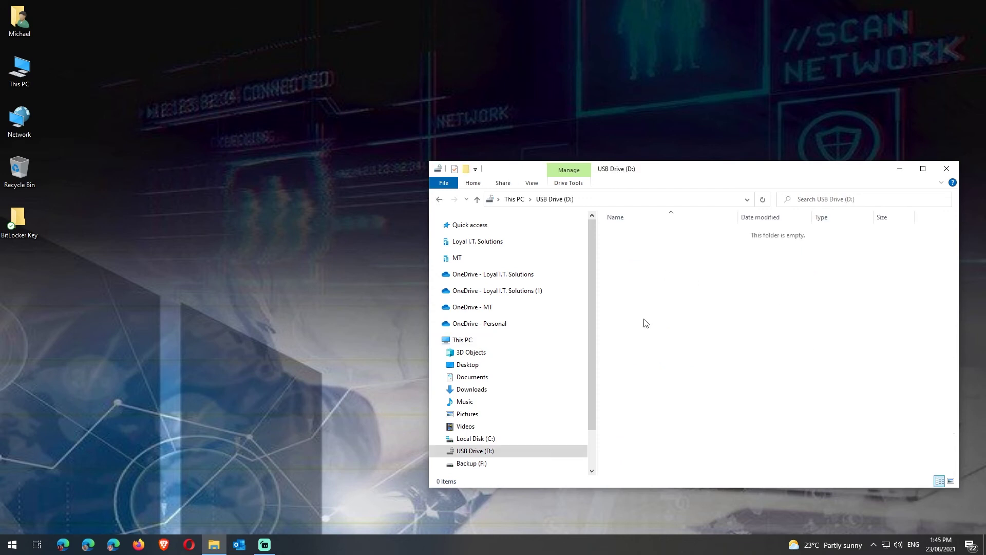
pyautogui.rightClick(24, 218)
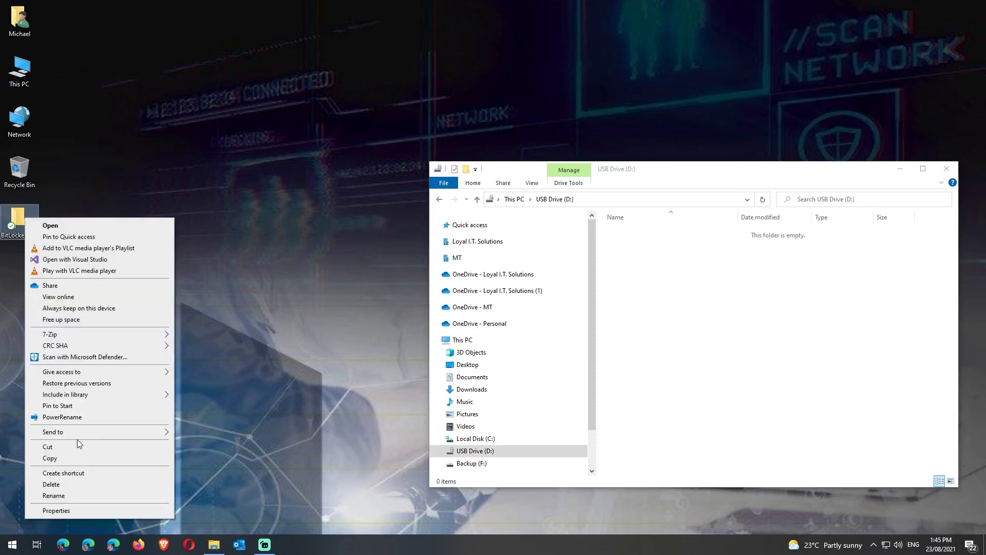
pyautogui.click(80, 457)
pyautogui.rightClick(692, 304)
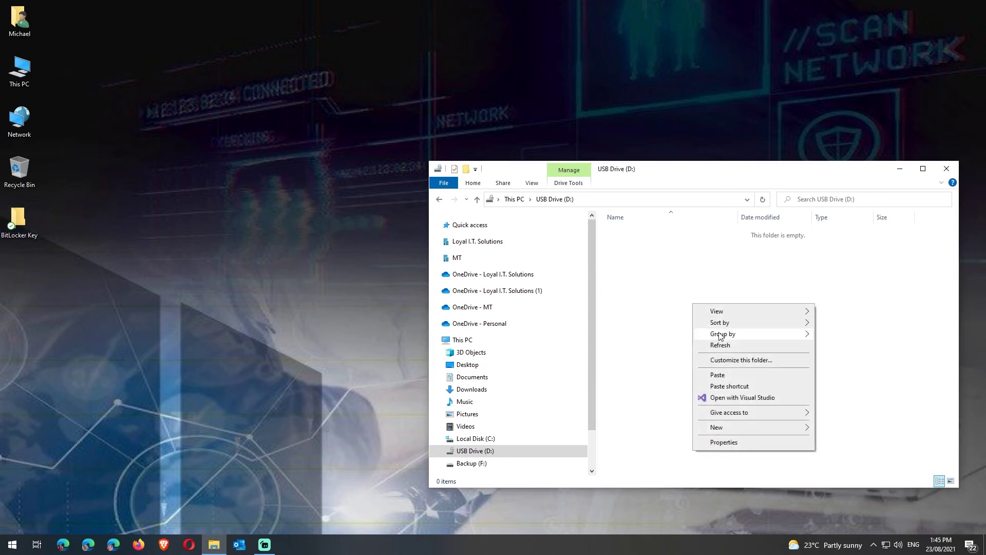
pyautogui.click(718, 374)
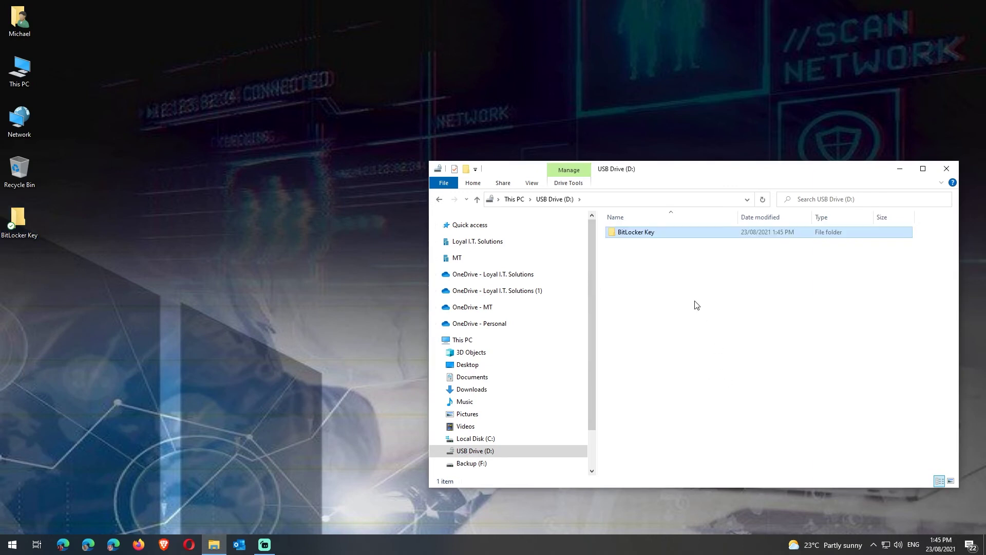
pyautogui.click(513, 199)
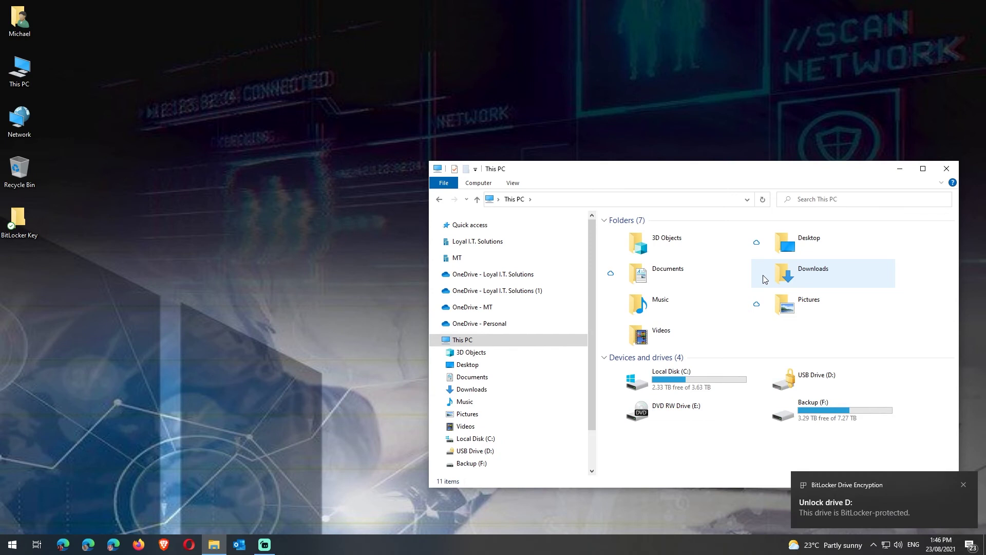
# Open the saved recovery key file from the BitLocker Key folder and bring up D:'s recovery key prompt
pyautogui.doubleClick(22, 221)
pyautogui.moveTo(598, 186); pyautogui.dragTo(190, 216)
pyautogui.doubleClick(226, 276)
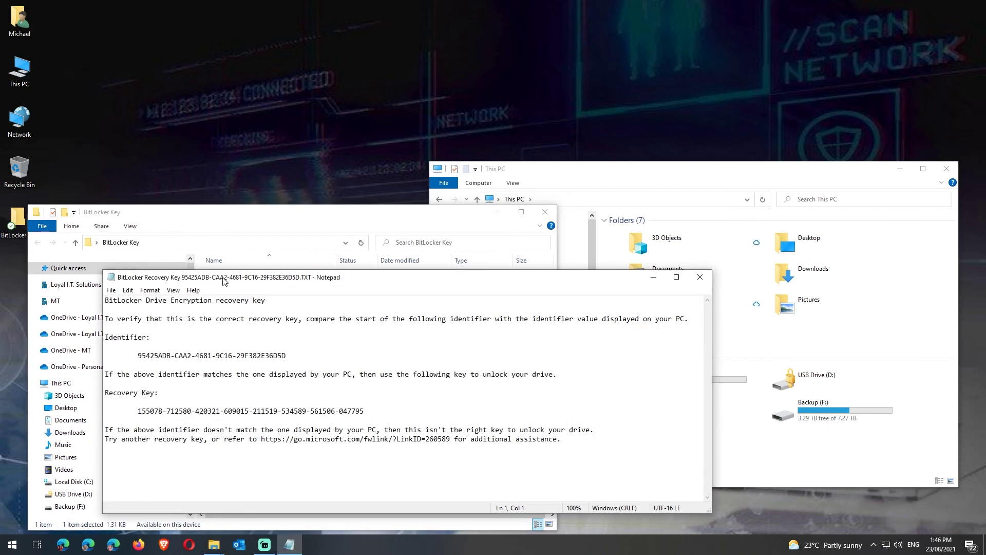
pyautogui.doubleClick(805, 386)
pyautogui.click(827, 87)
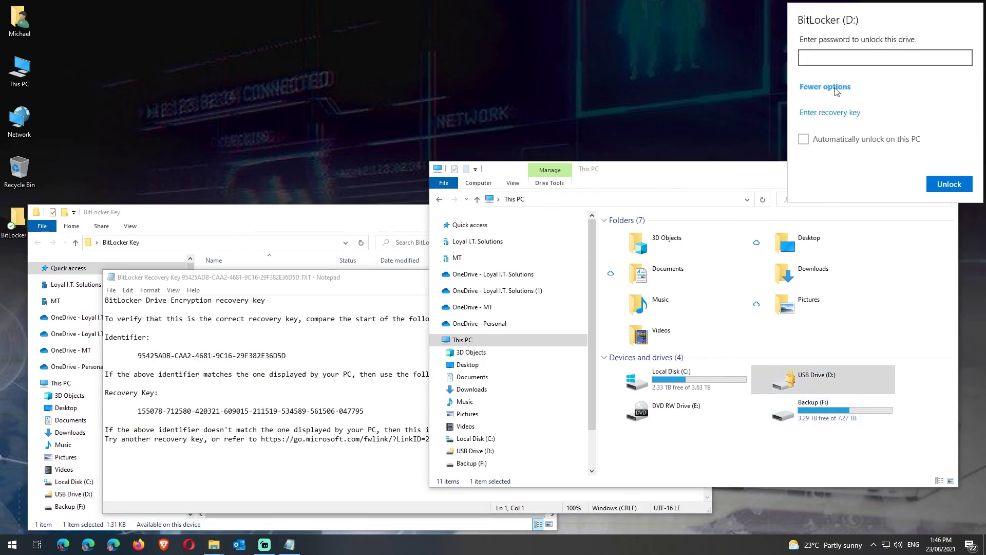
pyautogui.click(831, 114)
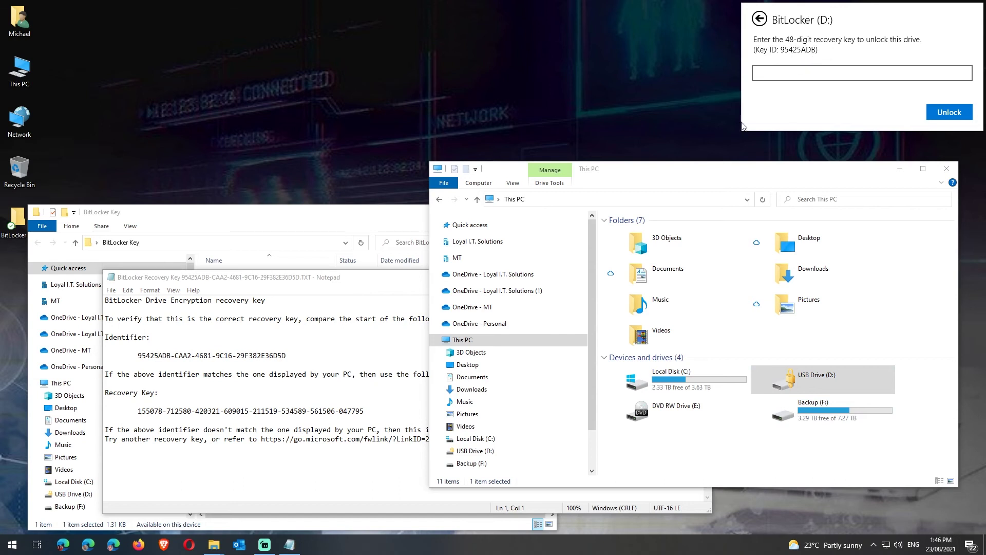
# Check the key identifier against the Key ID and copy the recovery key from Notepad
pyautogui.moveTo(138, 355); pyautogui.dragTo(170, 354)
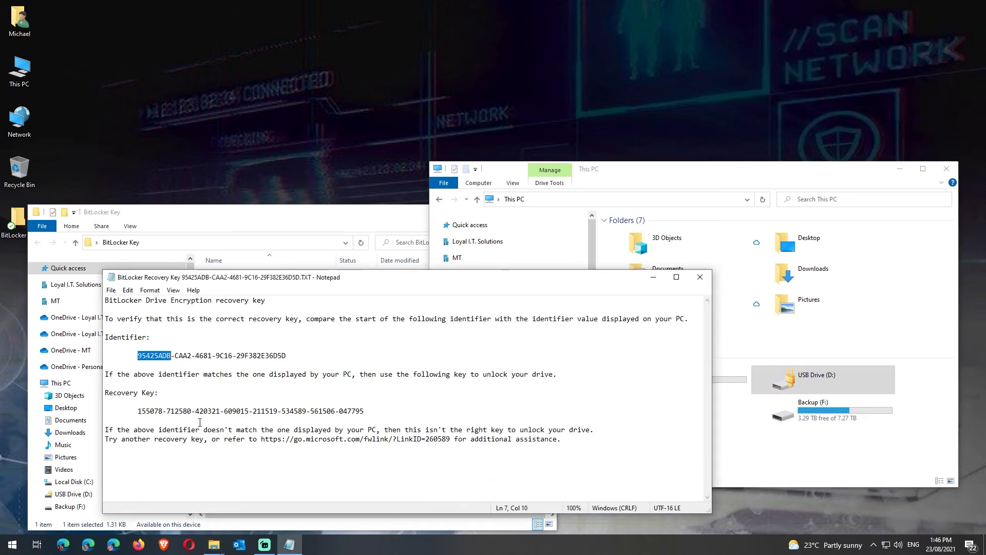
pyautogui.moveTo(368, 411); pyautogui.dragTo(136, 411)
pyautogui.rightClick(137, 411)
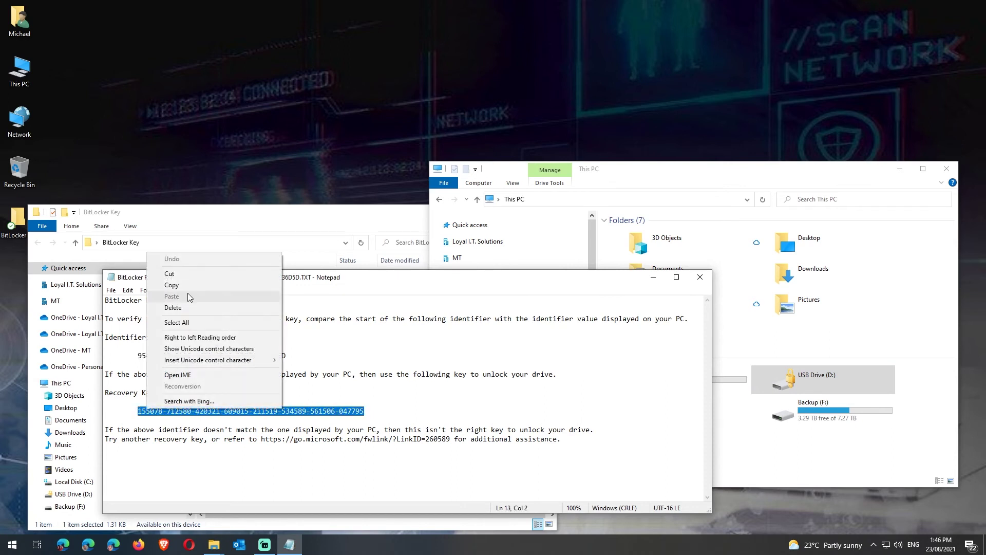
pyautogui.click(187, 288)
# Unlock USB Drive (D:) by pasting the copied recovery key
pyautogui.doubleClick(812, 379)
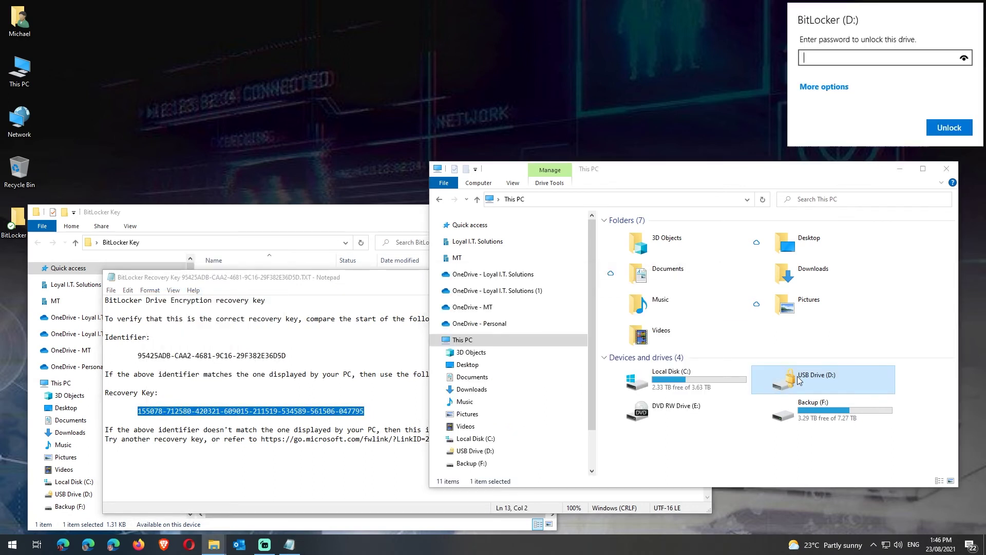
pyautogui.click(822, 88)
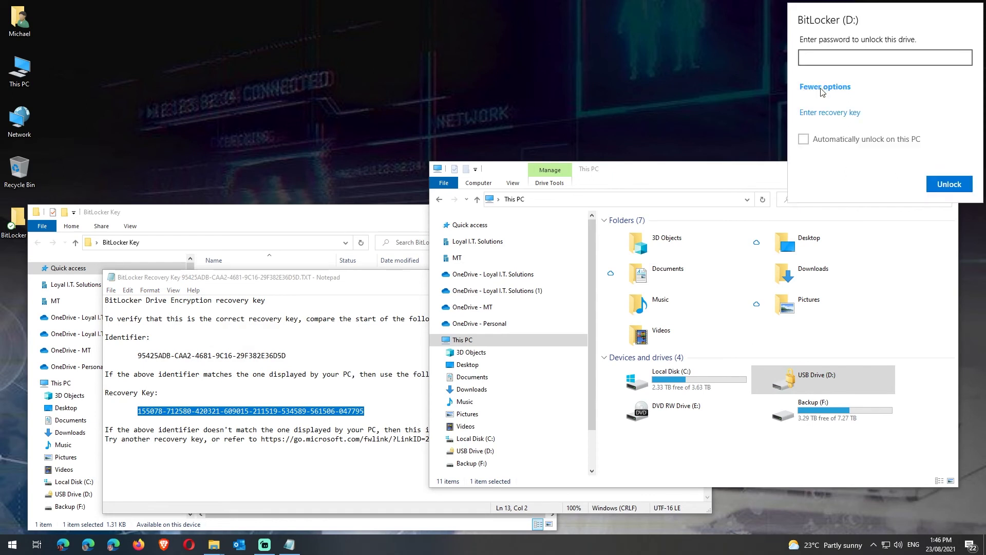
pyautogui.click(826, 113)
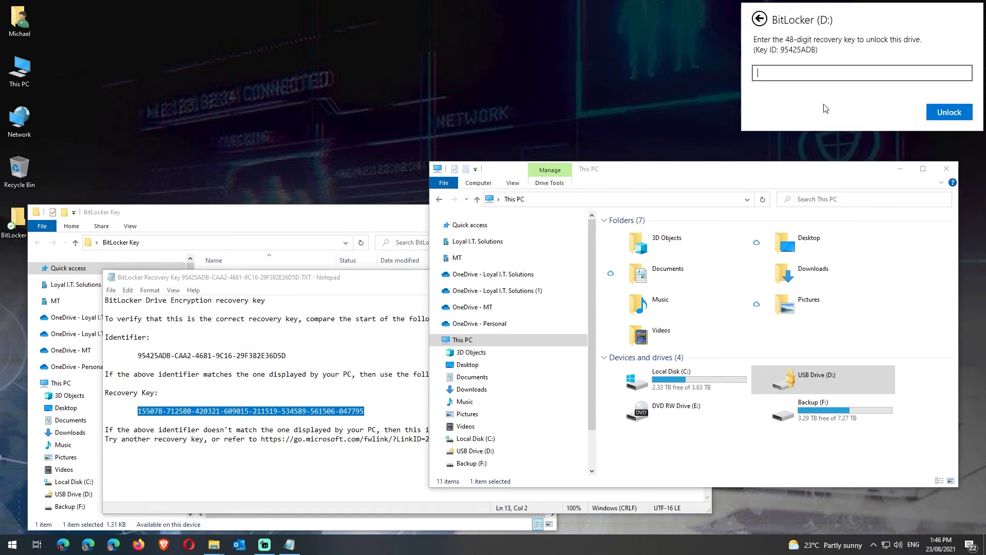
pyautogui.hotkey('ctrl', 'v')
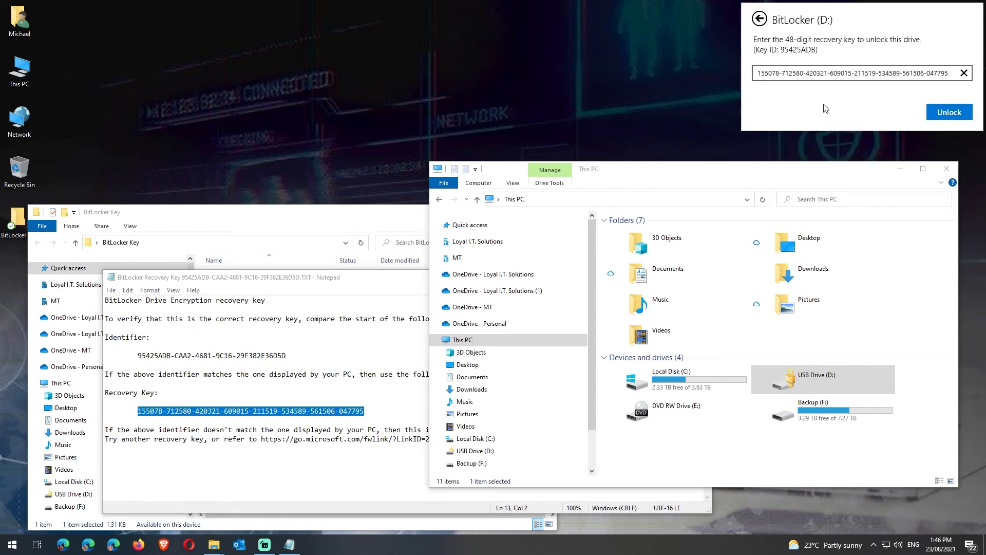
pyautogui.click(951, 114)
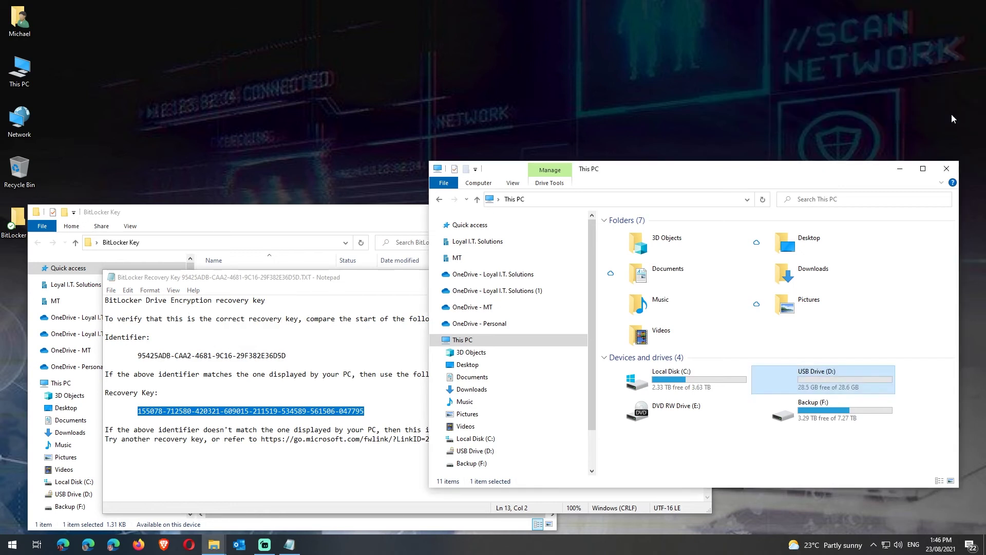
# Browse the unlocked drive's BitLocker Key folder, then return to This PC
pyautogui.doubleClick(793, 377)
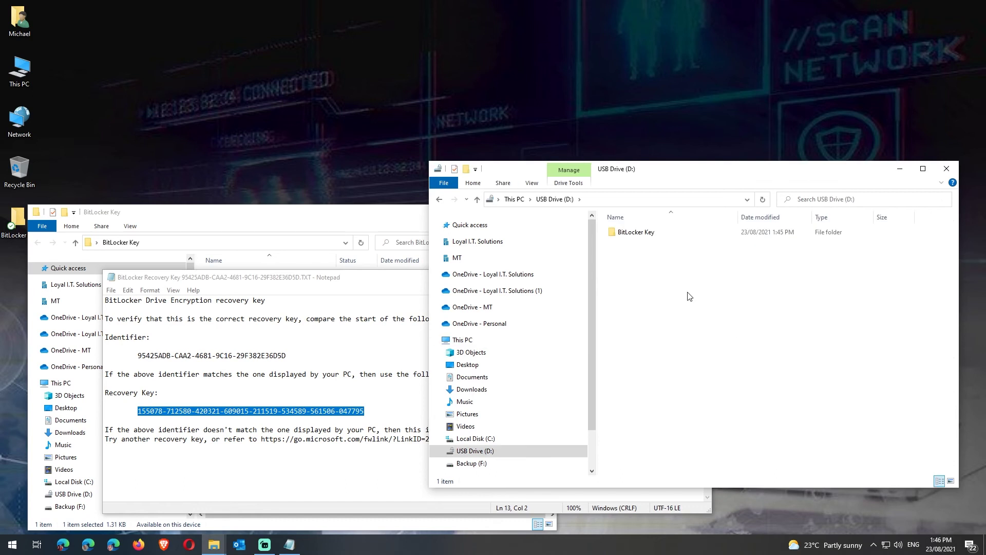
pyautogui.doubleClick(619, 233)
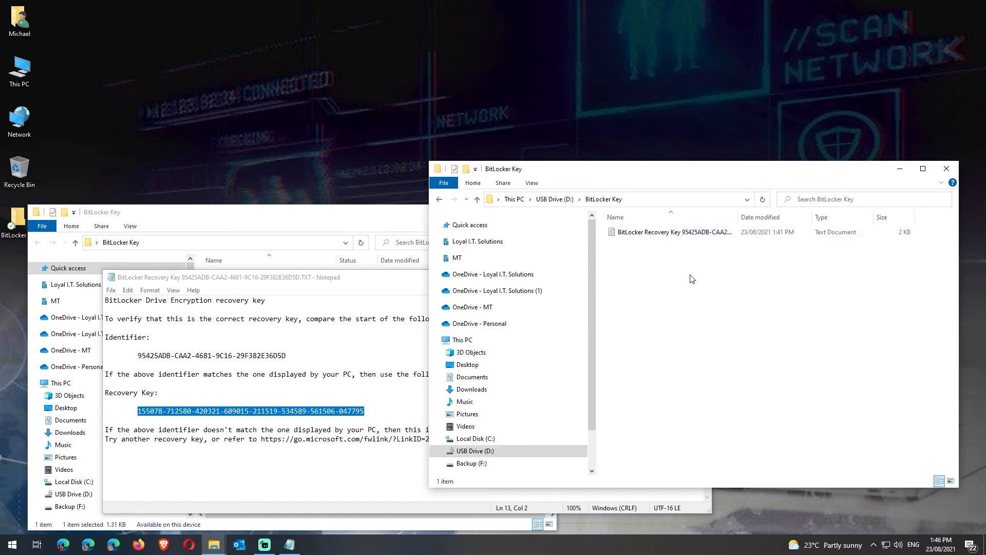
pyautogui.click(512, 200)
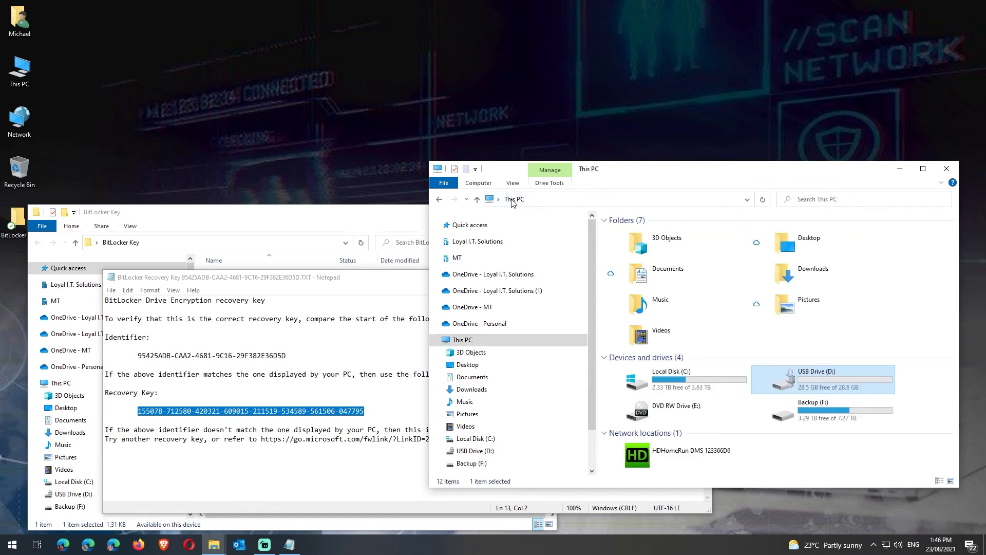
# Turn on auto-unlock for USB Drive (D:) in Manage BitLocker and close the window
pyautogui.rightClick(806, 378)
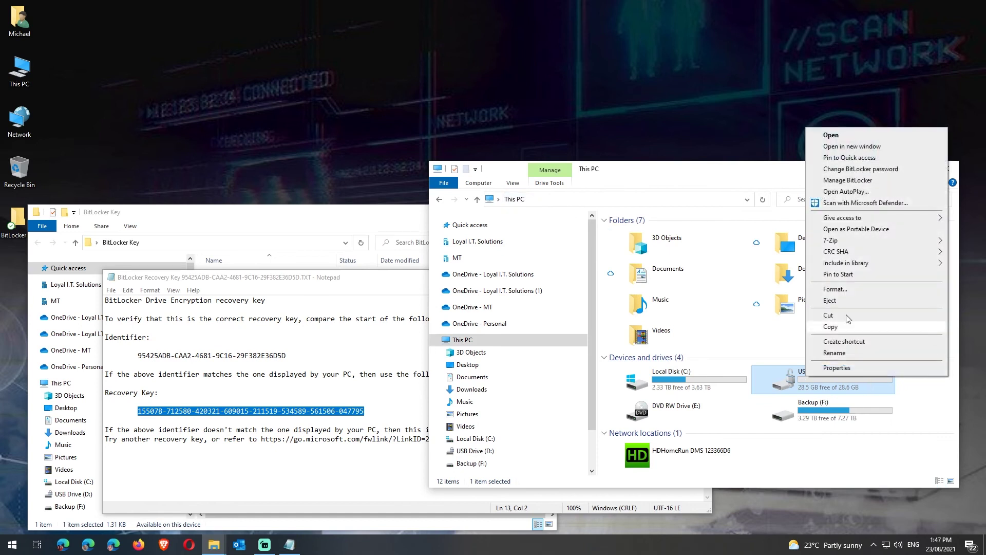
pyautogui.click(856, 180)
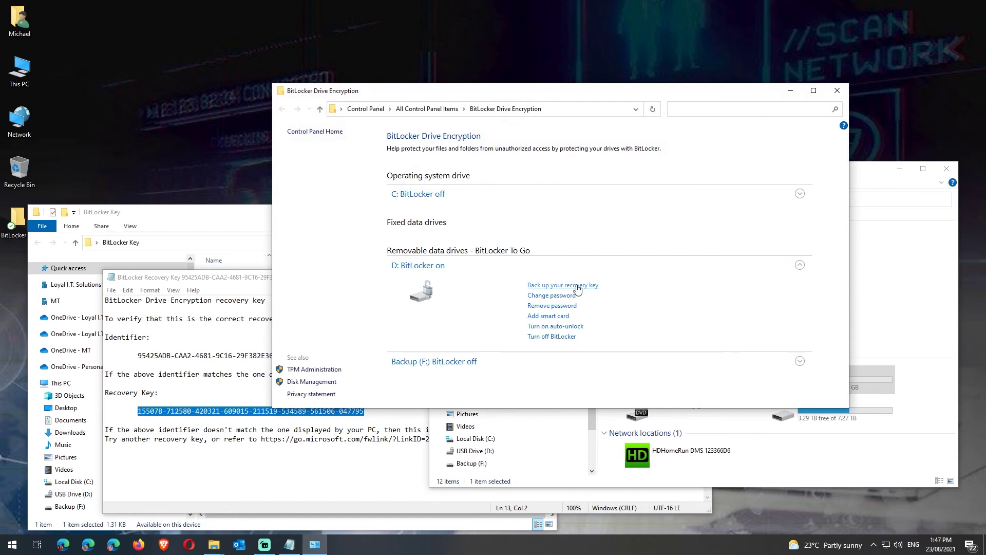
pyautogui.click(567, 328)
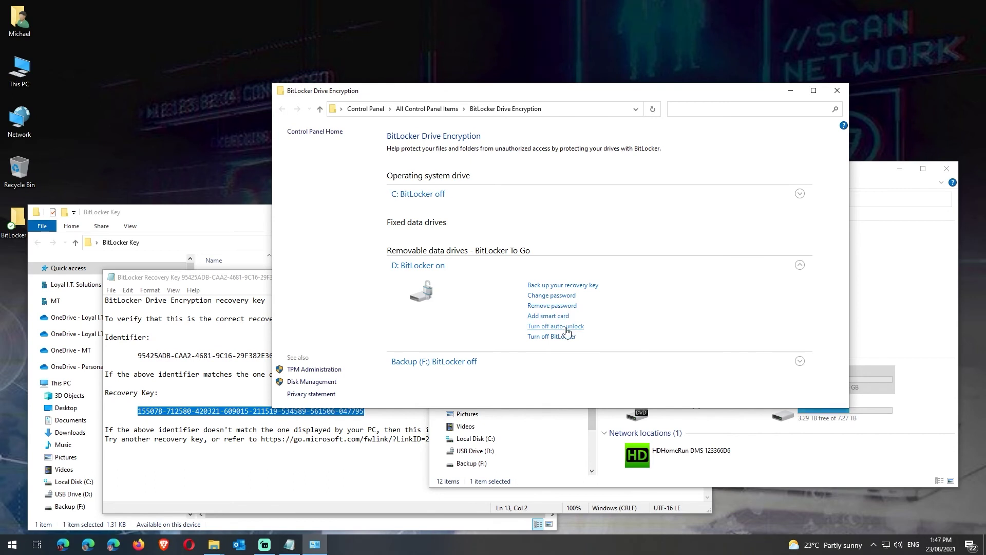
pyautogui.click(837, 92)
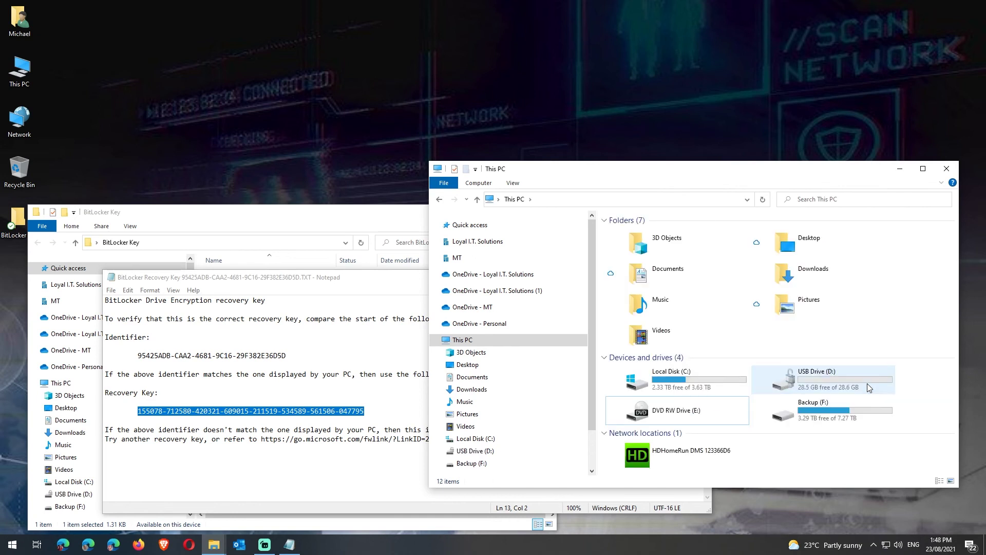
pyautogui.doubleClick(867, 383)
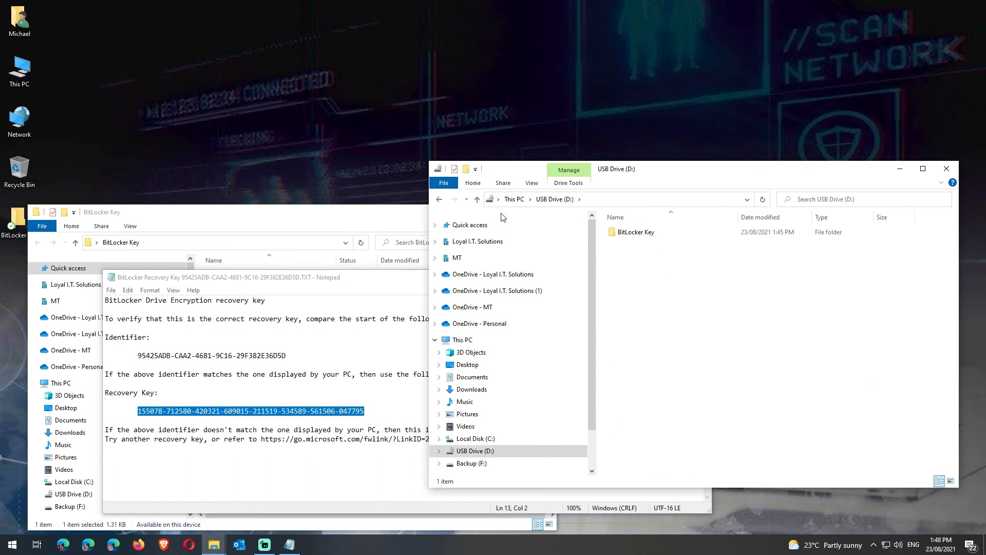
pyautogui.click(516, 200)
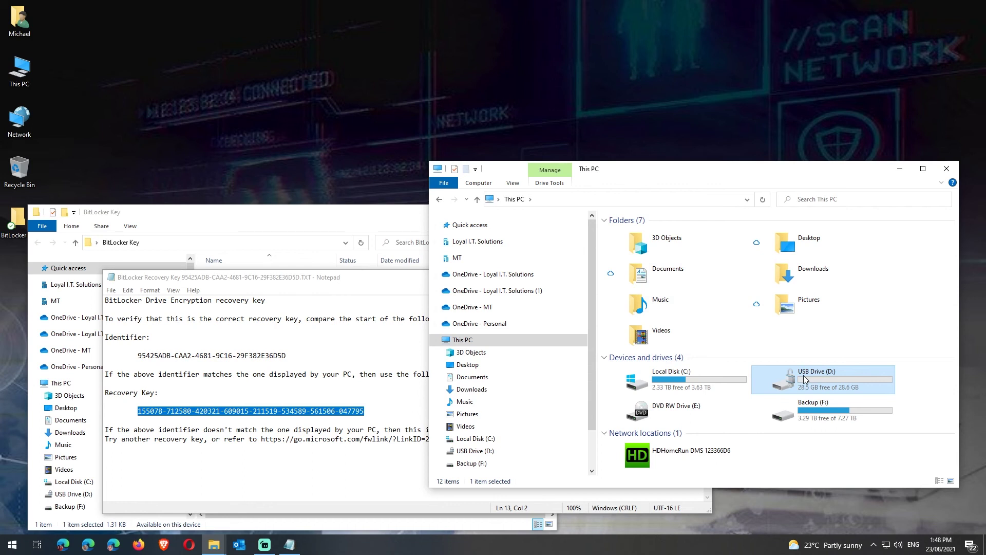
# Turn off auto-unlock for USB Drive (D:) in Manage BitLocker
pyautogui.rightClick(805, 379)
pyautogui.click(845, 179)
pyautogui.click(574, 327)
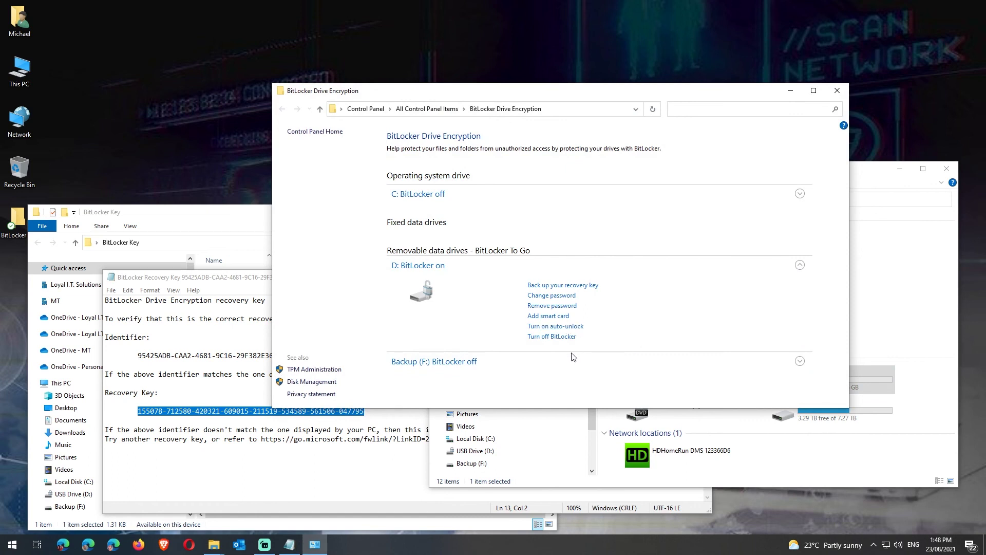
# Turn off BitLocker to decrypt D:, then open its BitLocker Key folder
pyautogui.click(552, 337)
pyautogui.click(562, 279)
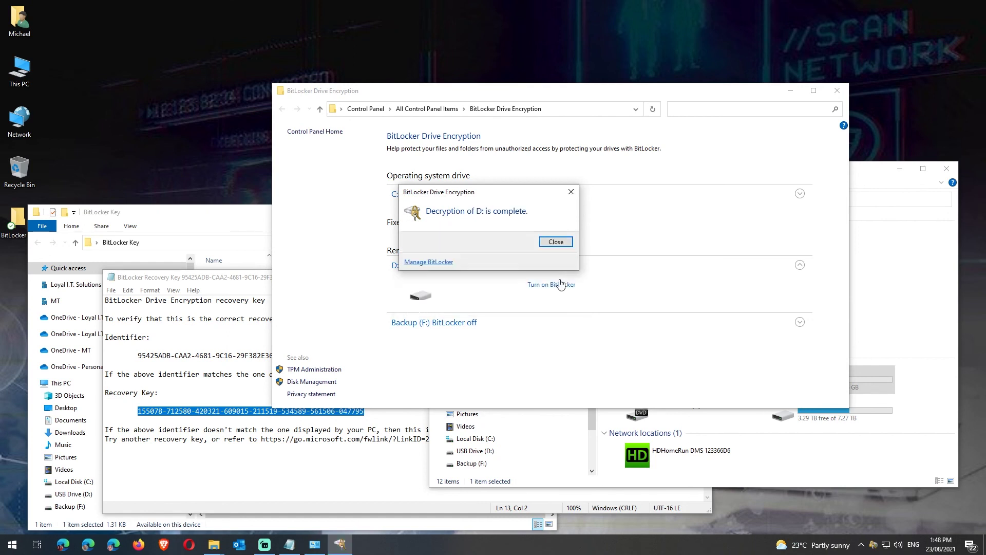
pyautogui.click(554, 243)
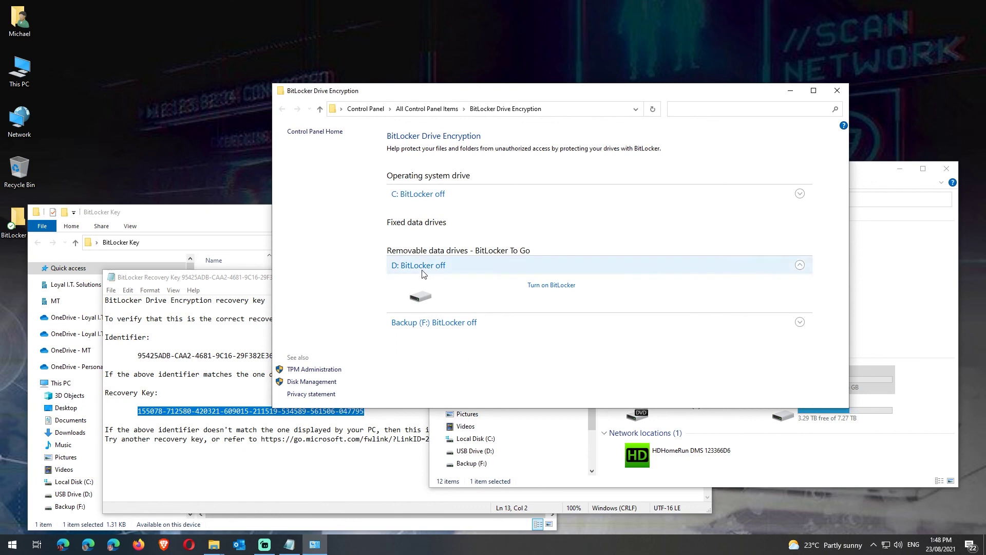
pyautogui.click(837, 91)
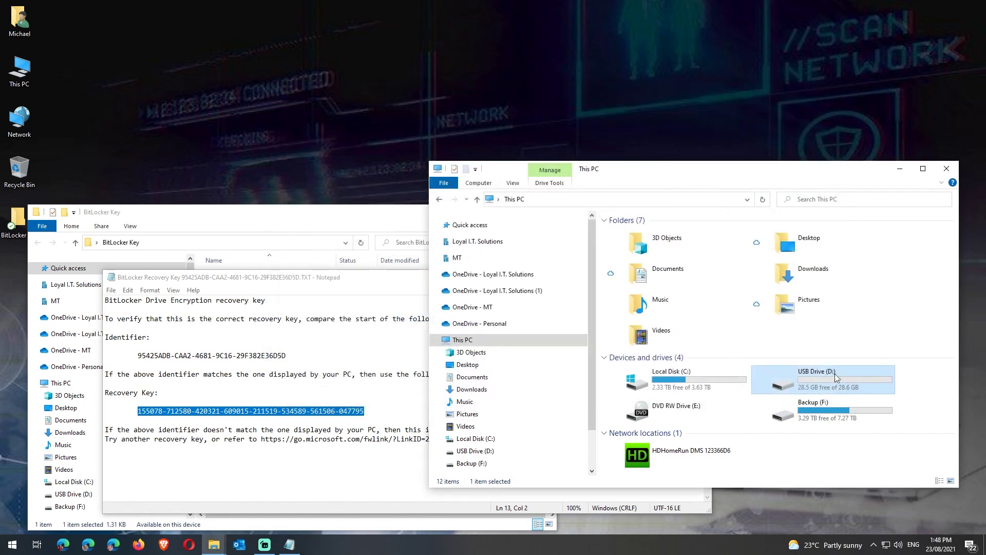
pyautogui.doubleClick(794, 380)
pyautogui.doubleClick(648, 239)
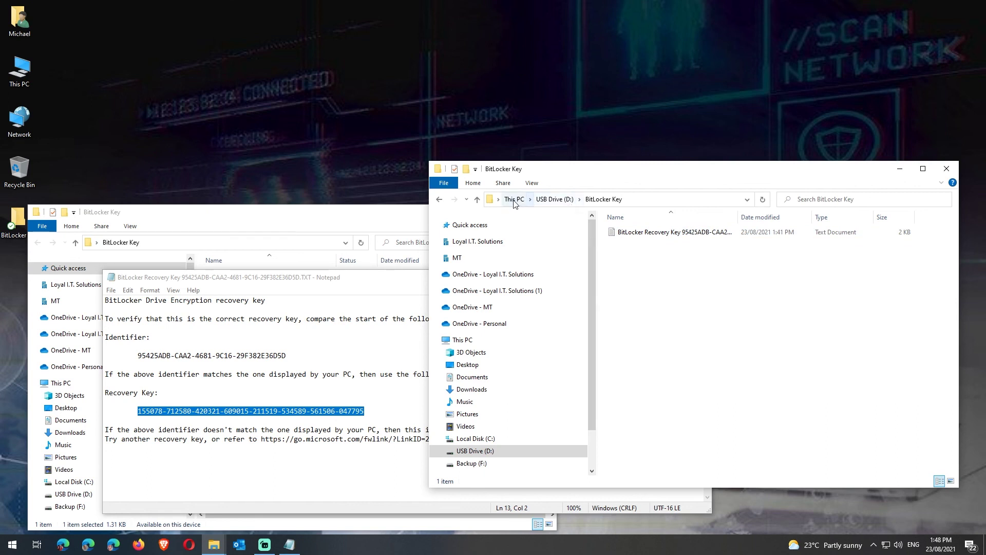